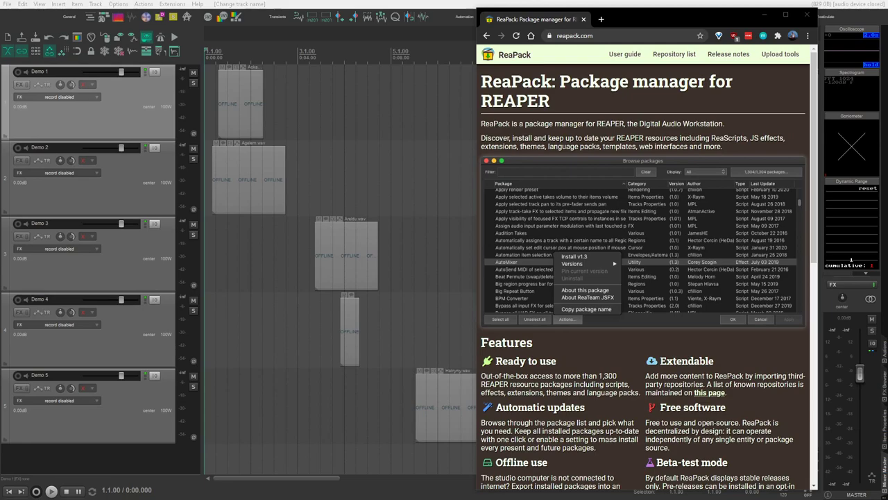
pyautogui.click(159, 131)
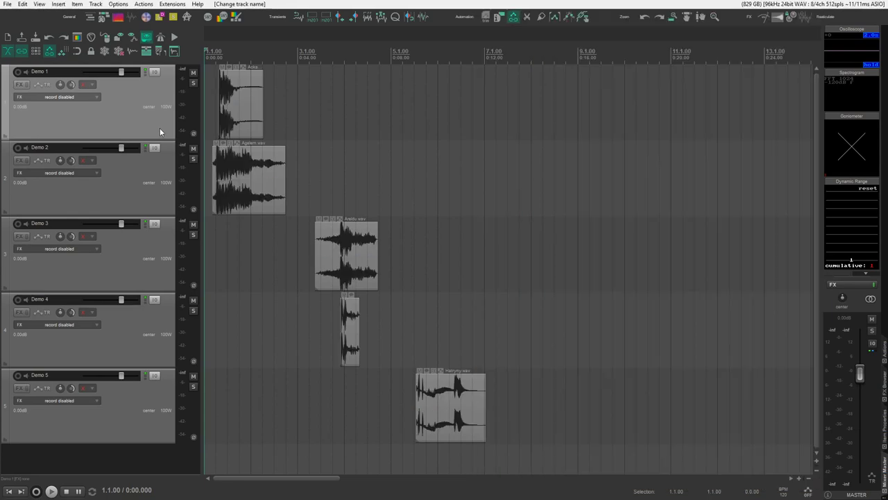
pyautogui.click(172, 4)
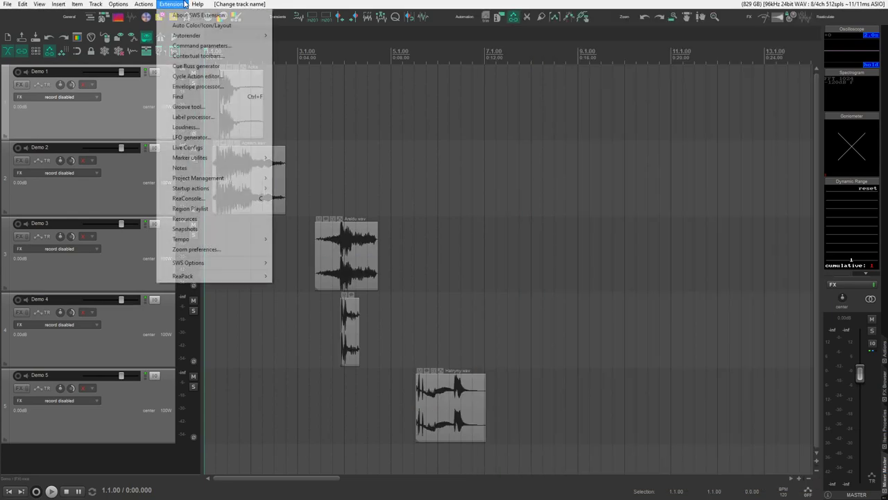
pyautogui.moveTo(246, 277)
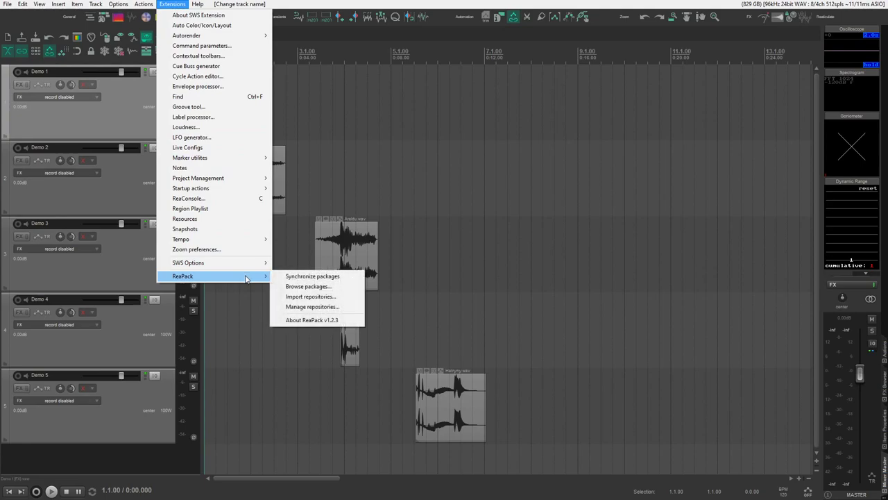
pyautogui.click(327, 297)
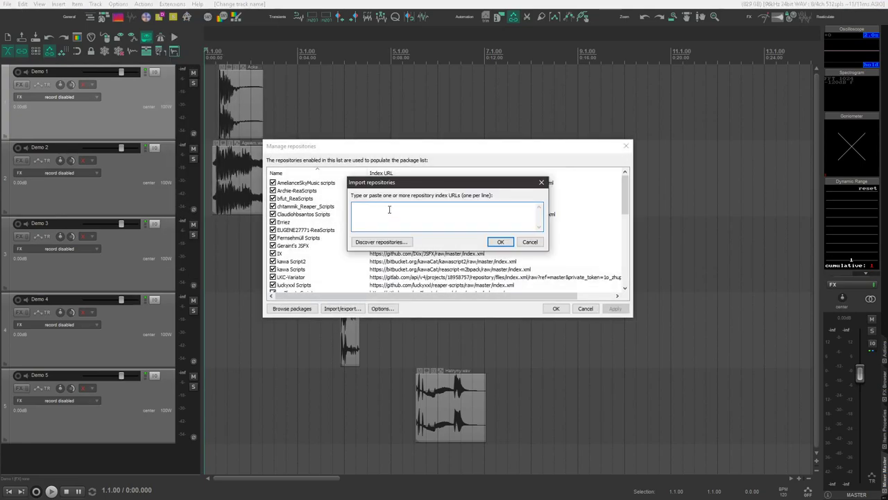
pyautogui.write('https://acendan.github.io/reascripts/index.xml')
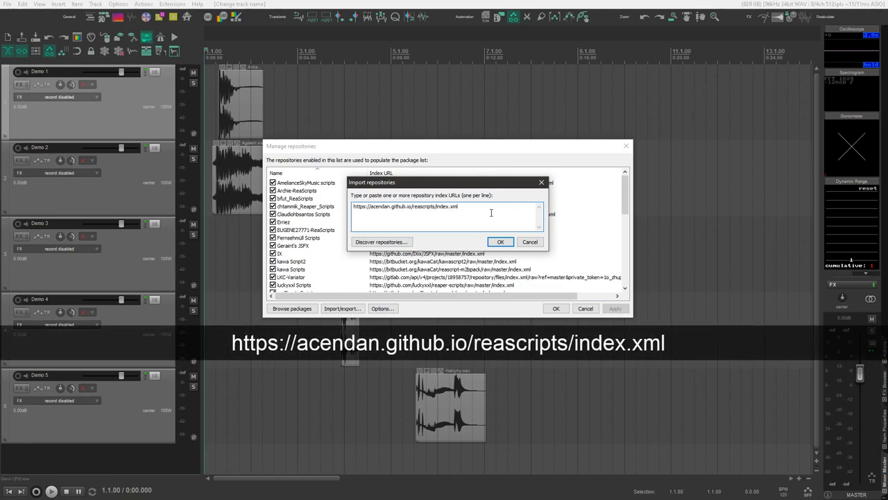
pyautogui.click(500, 242)
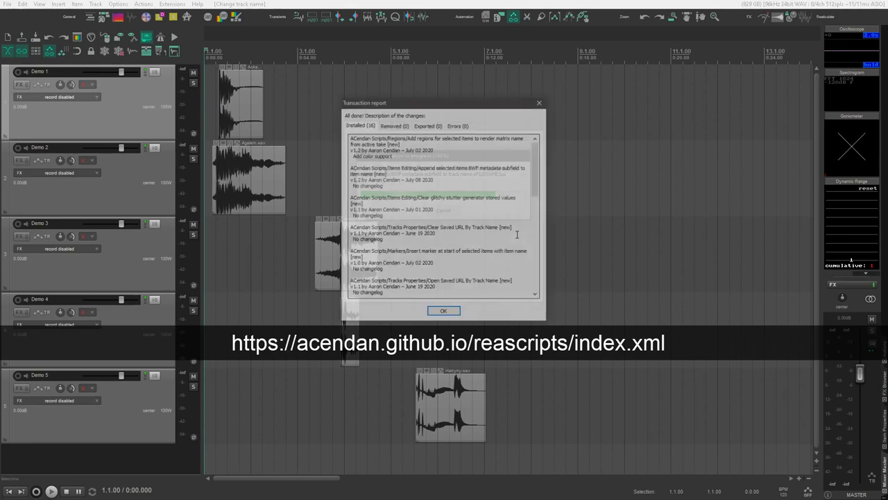
# Confirm the report lists the UCS Renaming Tool, close it, and set the edit cursor at 7.3.43
pyautogui.scroll(-12, 516, 234)
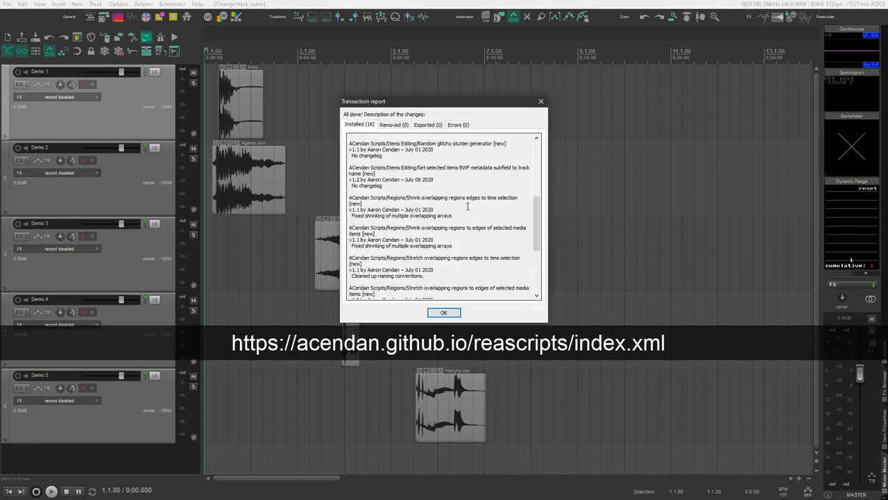
pyautogui.scroll(-3, 469, 212)
pyautogui.doubleClick(432, 243)
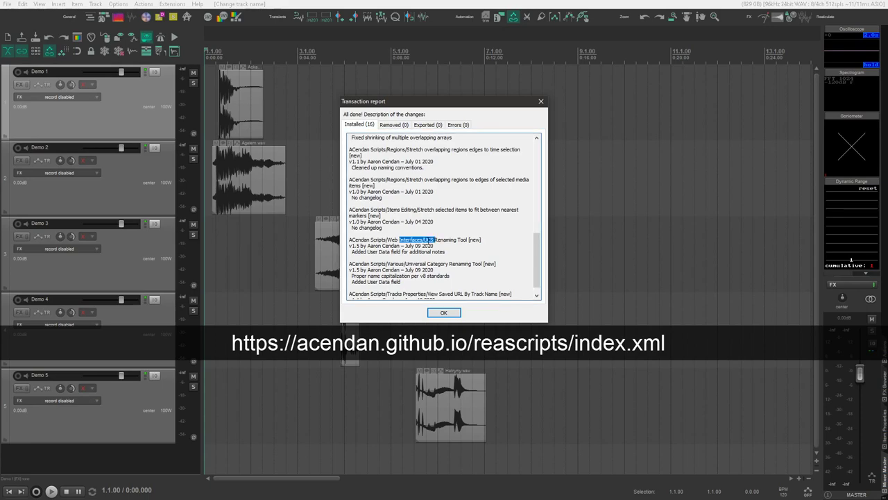
pyautogui.moveTo(432, 243); pyautogui.dragTo(488, 244)
pyautogui.click(487, 243)
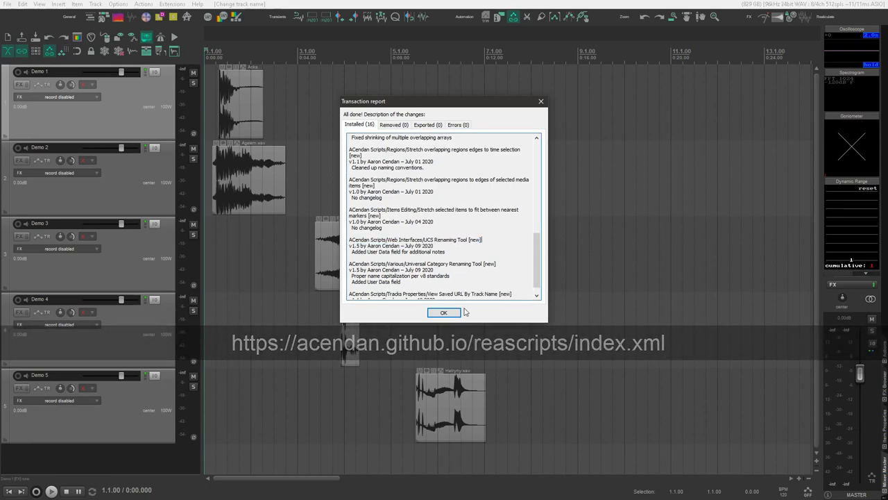
pyautogui.click(443, 312)
pyautogui.click(513, 142)
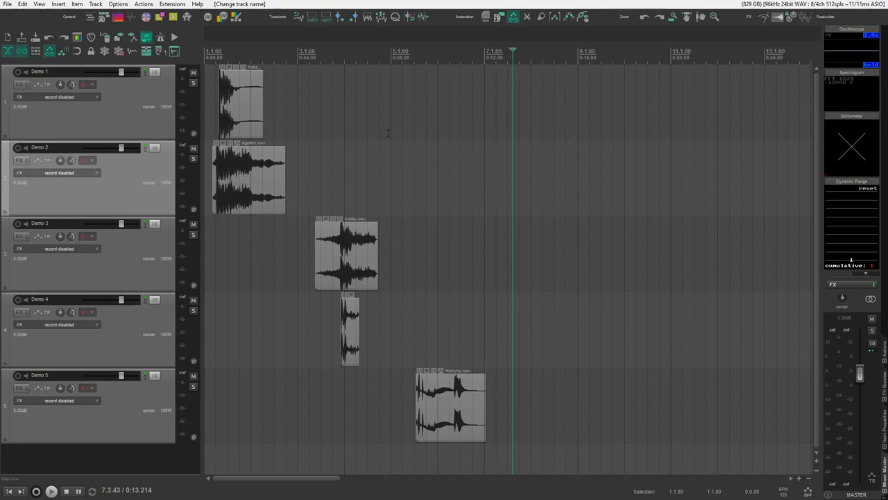
# In Preferences > Control/OSC/web, add a new control surface and bring up its mode list
pyautogui.click(118, 5)
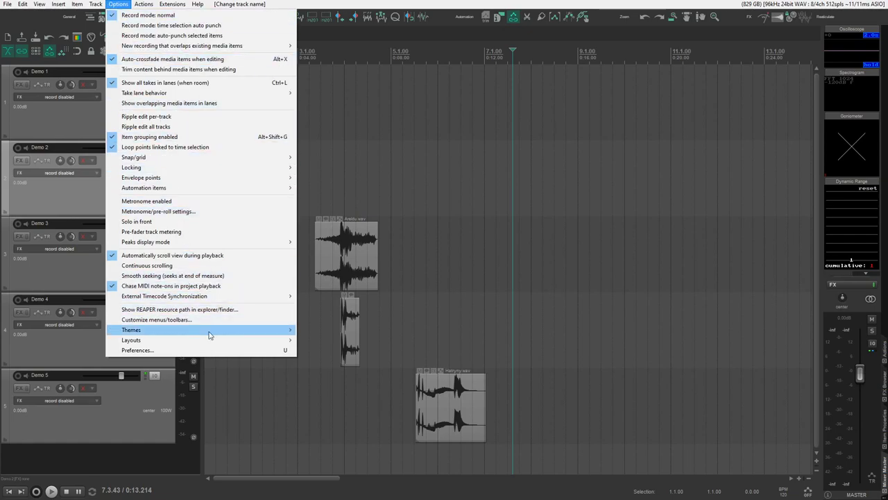
pyautogui.click(221, 350)
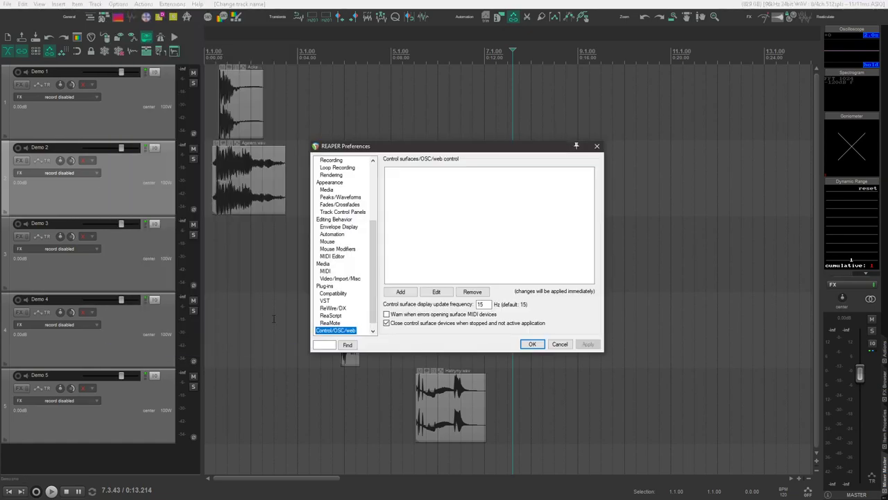
pyautogui.scroll(3, 338, 247)
pyautogui.scroll(-4, 340, 247)
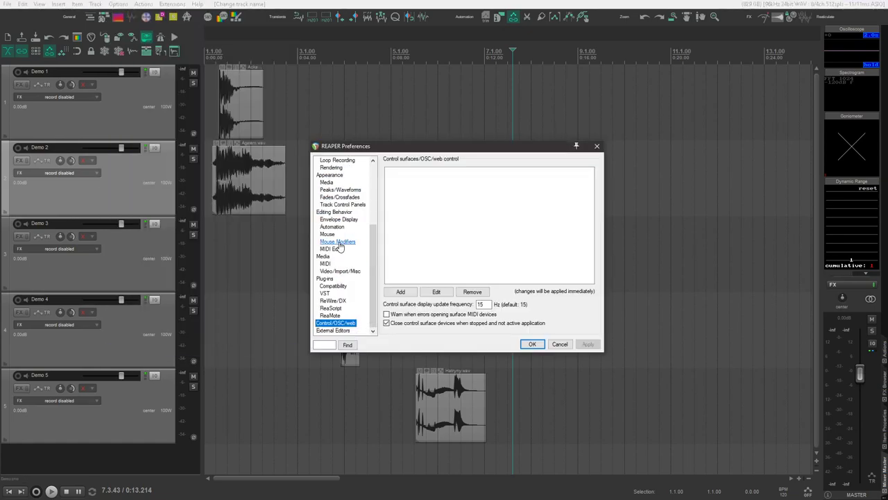
pyautogui.click(344, 324)
pyautogui.click(404, 293)
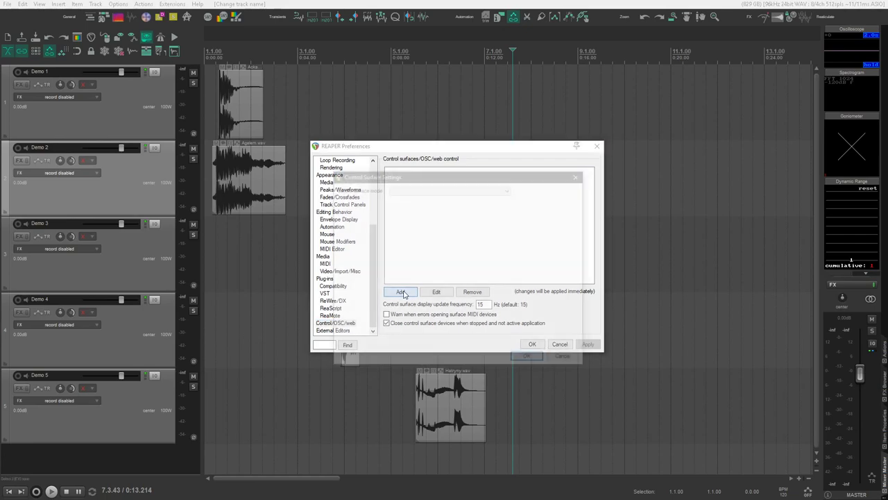
pyautogui.click(410, 192)
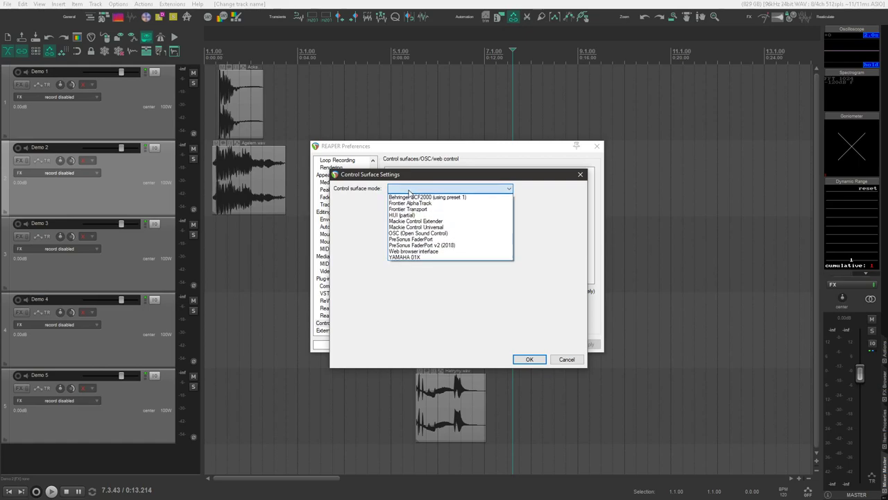
# Choose Web browser interface mode, change the port from 8080 to 8081, and list default interface pages
pyautogui.click(422, 254)
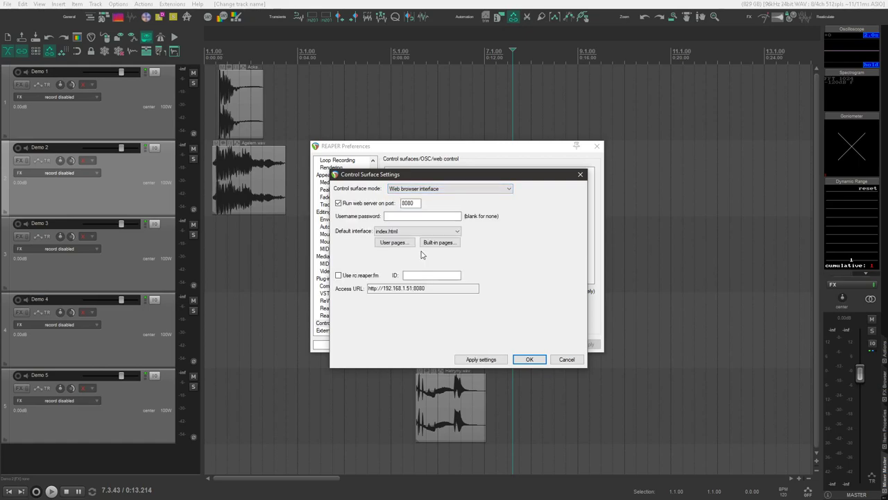
pyautogui.click(415, 204)
pyautogui.doubleClick(417, 203)
pyautogui.write('8081')
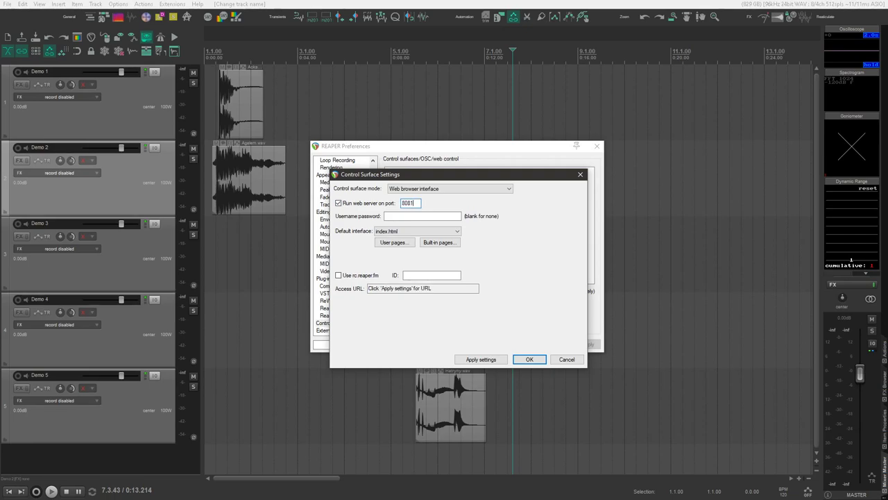
pyautogui.click(399, 231)
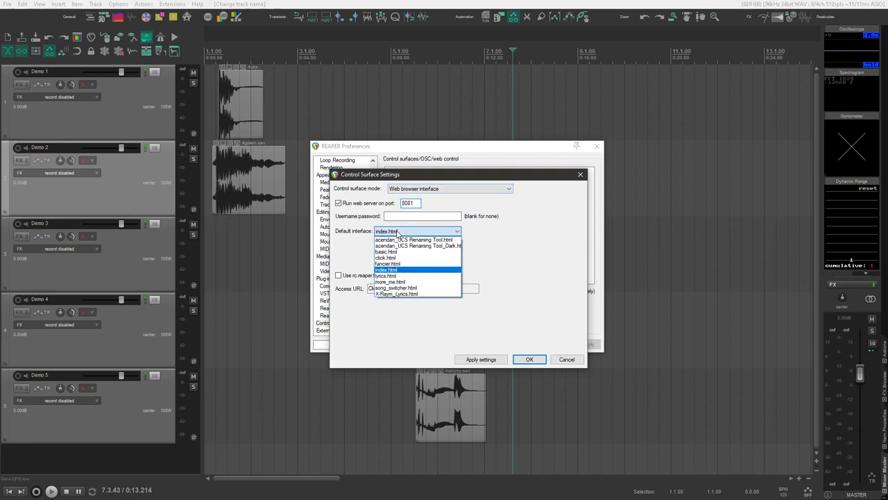
# Set acendan_UCS Renaming Tool.htm as default interface with rc.reaper.fm ID ucs_light, and apply
pyautogui.click(434, 241)
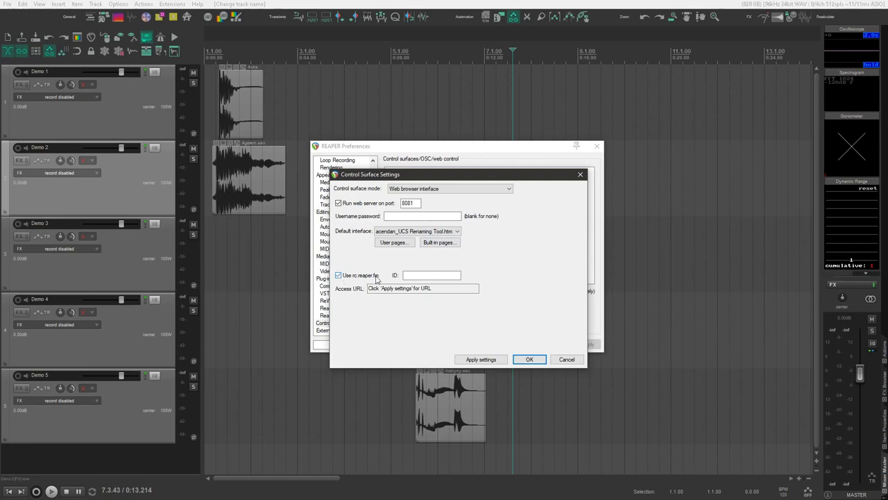
pyautogui.click(417, 276)
pyautogui.write('ucs_light')
pyautogui.click(473, 359)
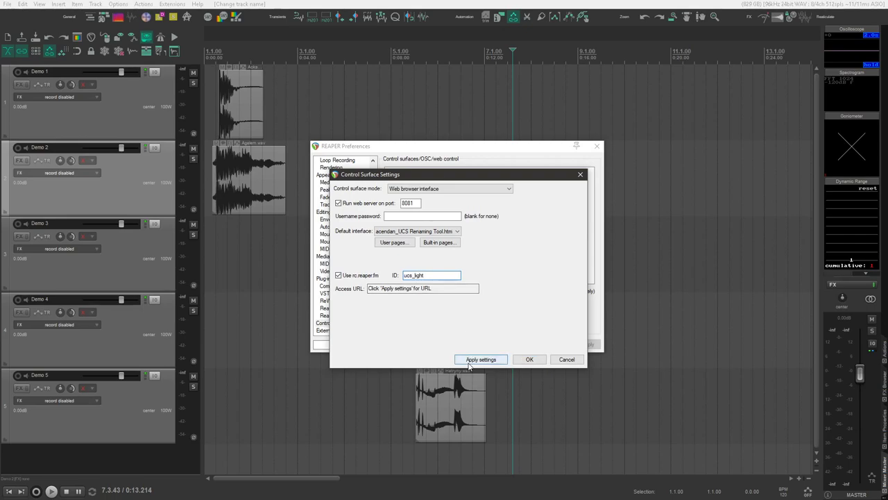
# Copy the generated access URL and close the surface settings and Preferences with OK
pyautogui.moveTo(453, 290); pyautogui.dragTo(366, 289)
pyautogui.hotkey('ctrl', 'c')
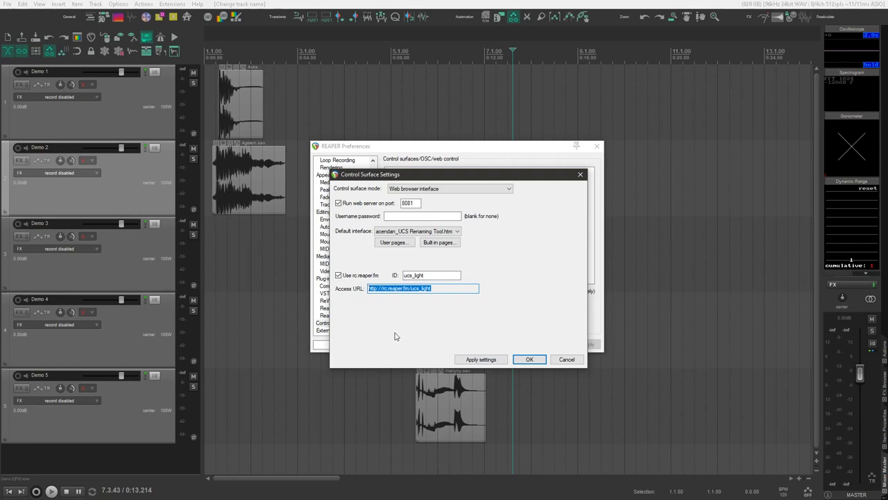
pyautogui.click(529, 359)
pyautogui.click(532, 345)
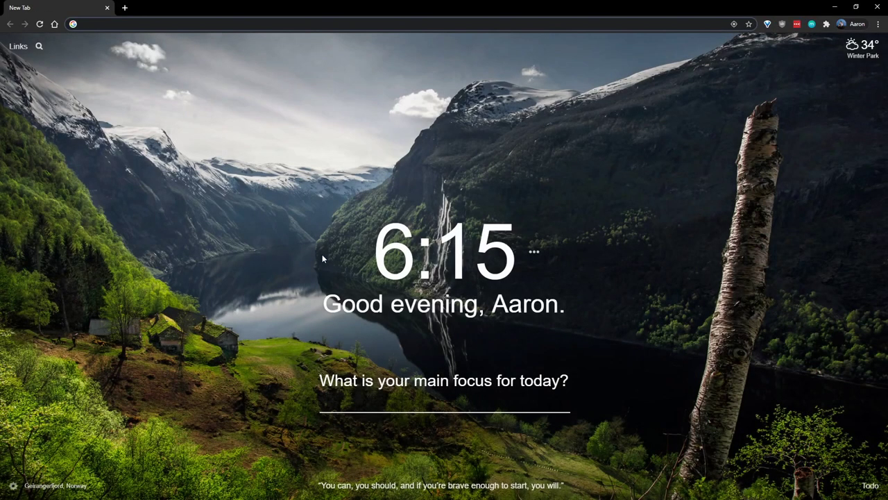
pyautogui.hotkey('ctrl', 'v')
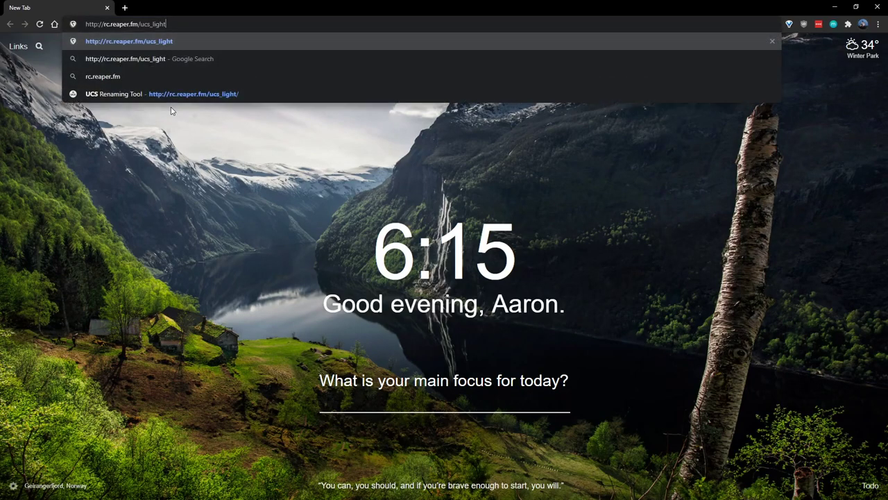
pyautogui.press('Return')
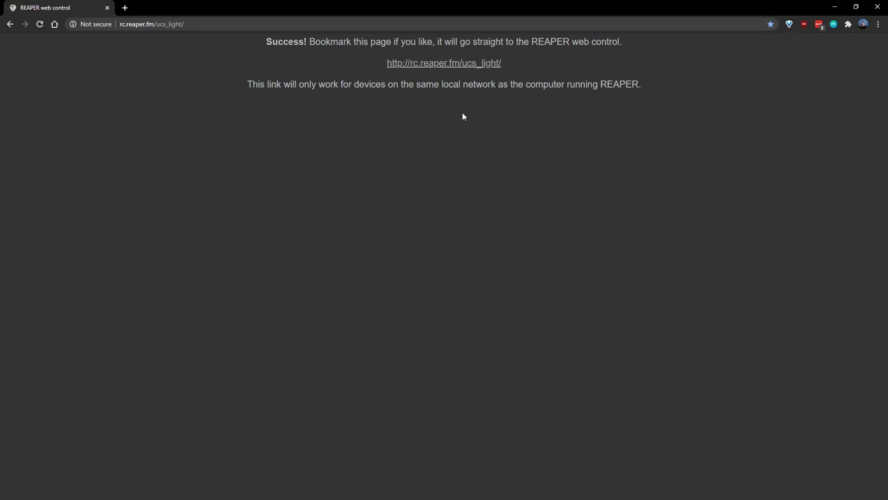
pyautogui.click(444, 63)
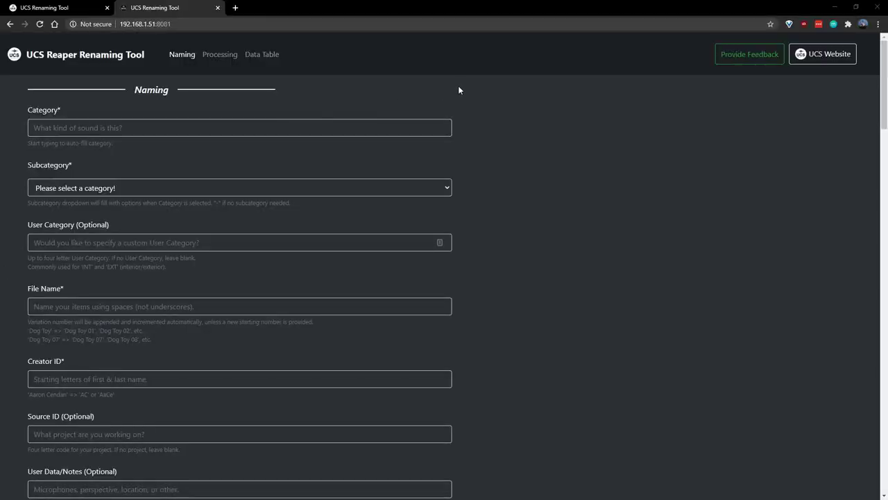
# Compare the 8081 and 8080 tool tabs, then scroll the light 8080 copy down to the UCS table
pyautogui.click(54, 7)
pyautogui.scroll(-5, 409, 153)
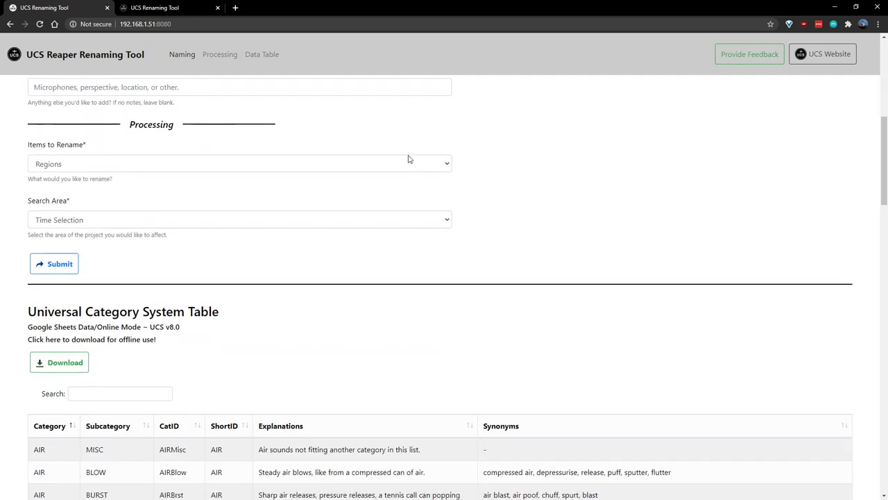
pyautogui.scroll(-3, 409, 159)
pyautogui.scroll(1, 407, 159)
pyautogui.hotkey('ctrl', 'Tab')
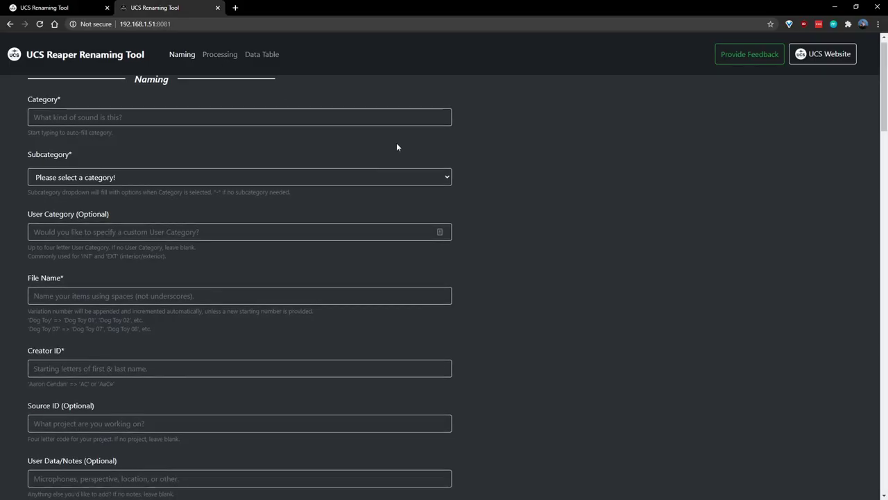
pyautogui.scroll(-20, 408, 150)
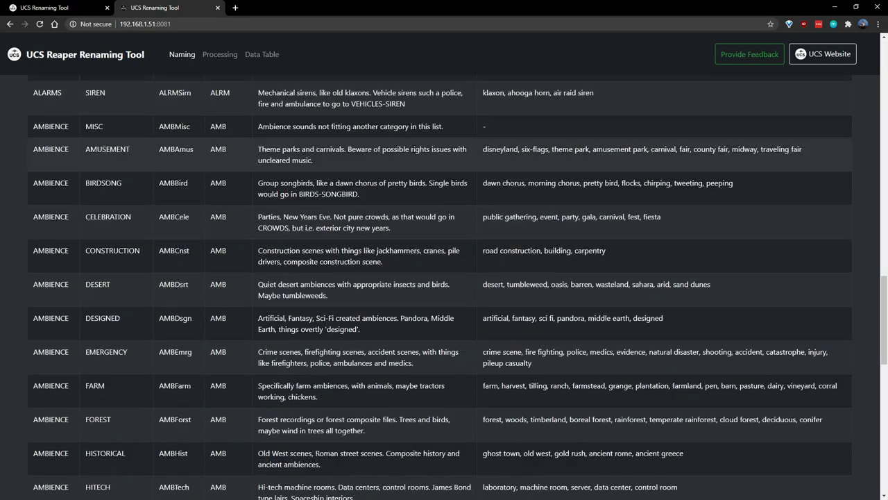
pyautogui.scroll(-8, 412, 146)
pyautogui.press('Home')
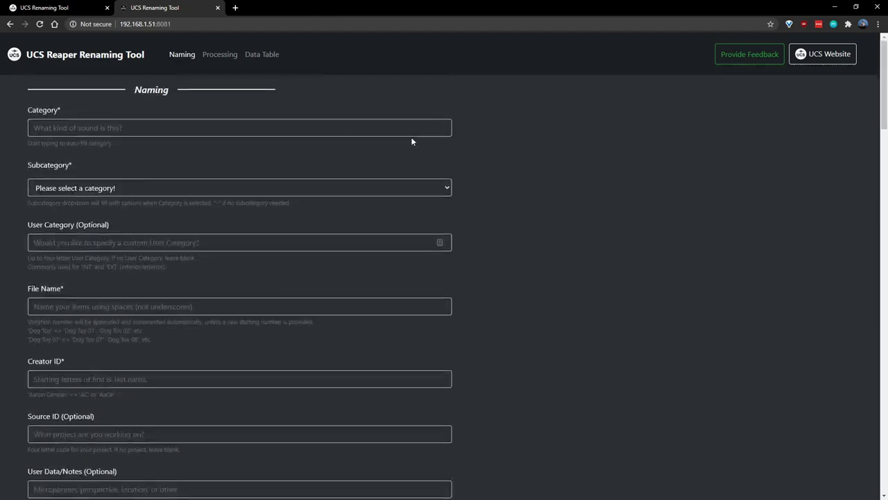
pyautogui.hotkey('ctrl', 'Tab')
pyautogui.press('Home')
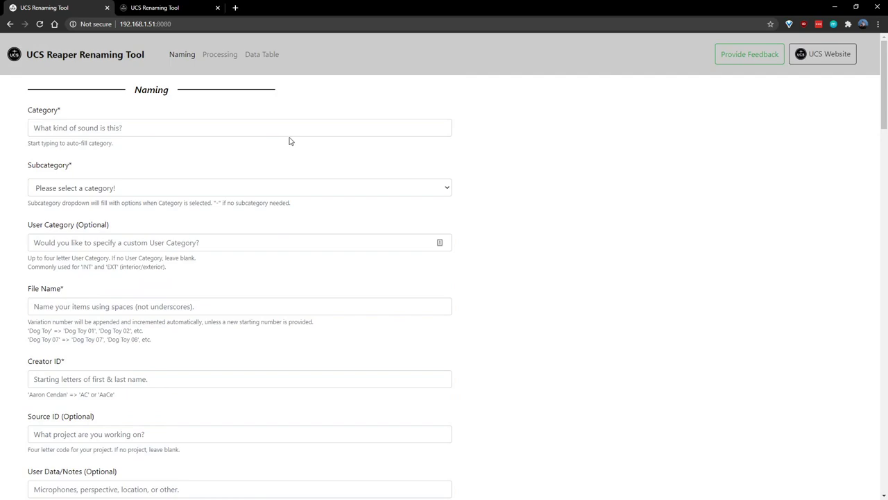
pyautogui.scroll(-4, 273, 159)
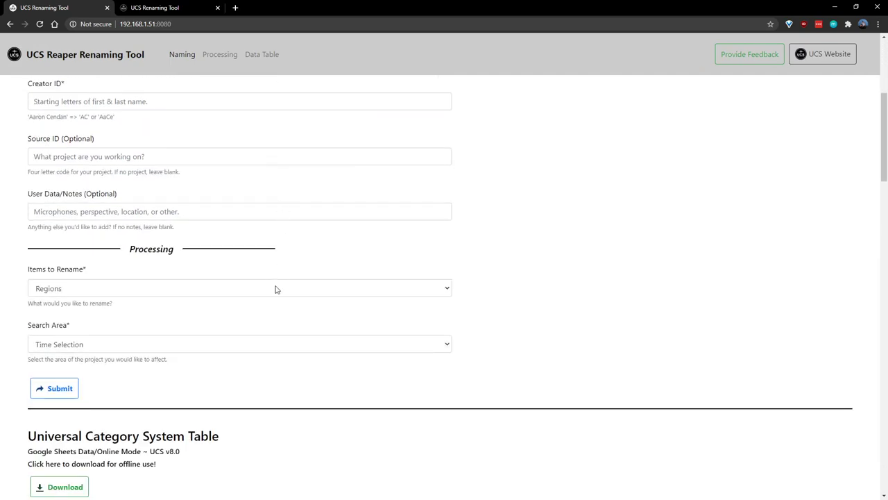
pyautogui.scroll(-4, 238, 290)
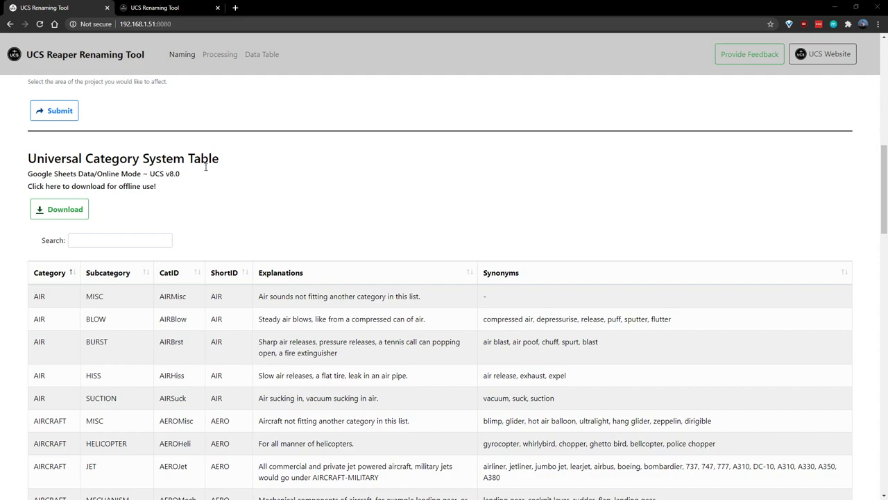
# Start the offline UCS table download, move the UCS.txt save prompt aside to read instructions, then cancel it
pyautogui.click(81, 215)
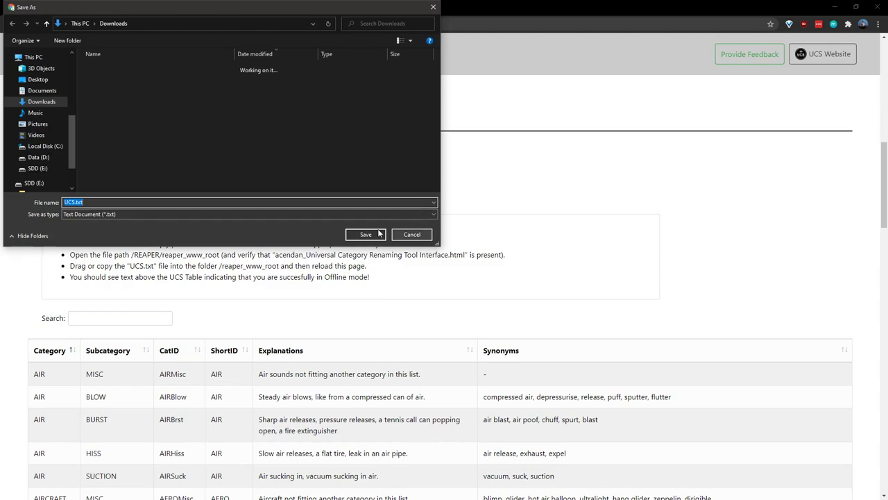
pyautogui.moveTo(323, 1); pyautogui.dragTo(394, 58)
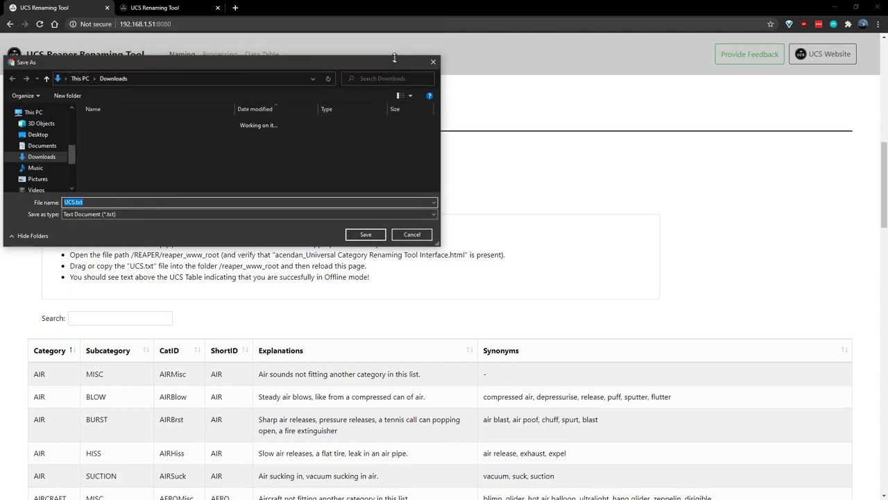
pyautogui.moveTo(338, 63); pyautogui.dragTo(528, 318)
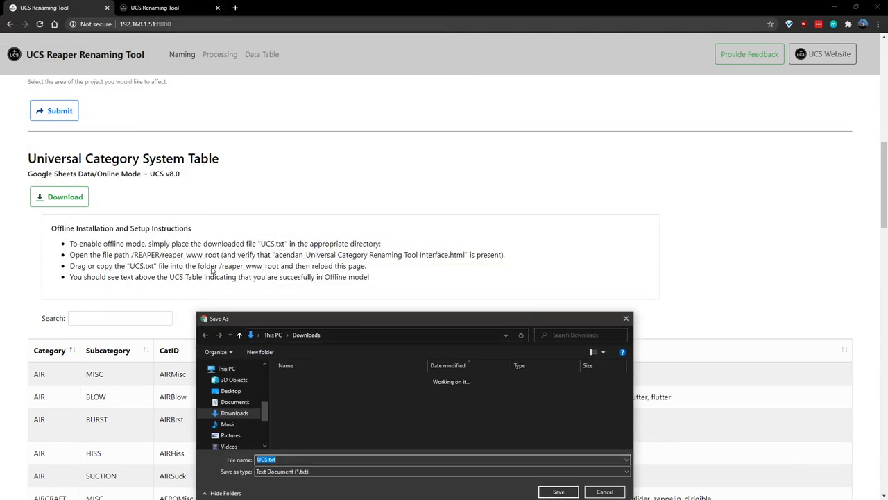
pyautogui.click(628, 311)
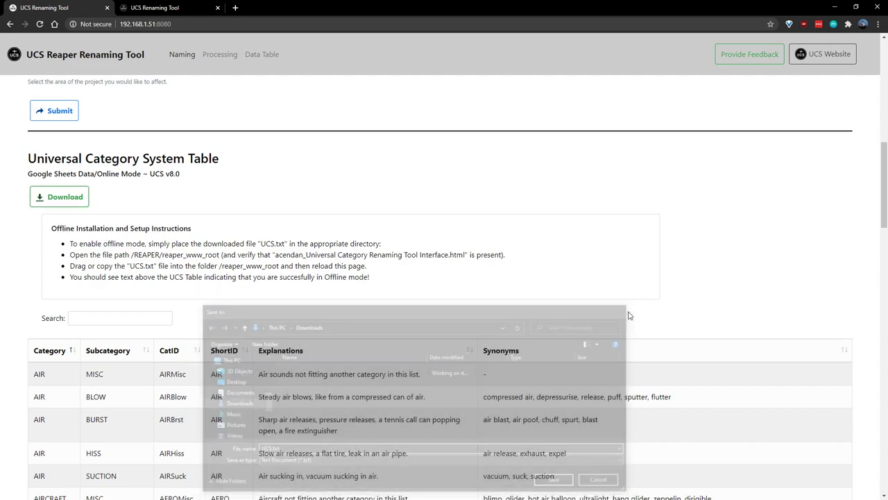
pyautogui.scroll(-3, 175, 203)
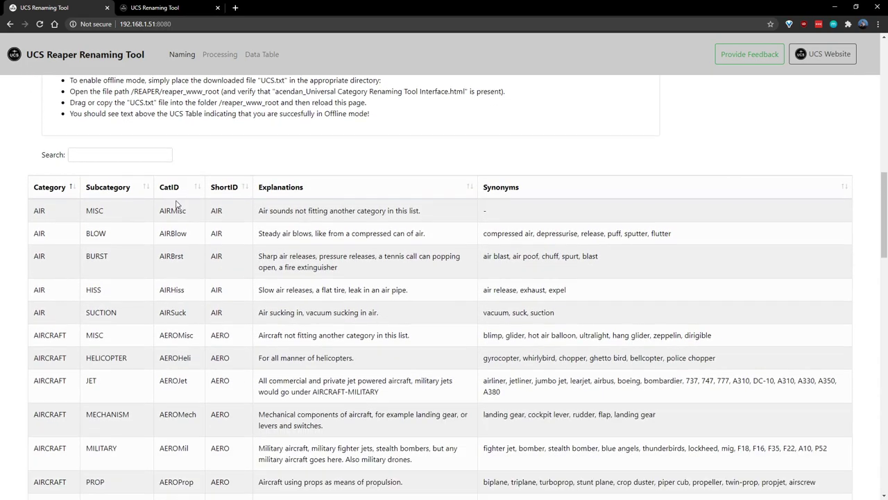
pyautogui.scroll(-1, 175, 203)
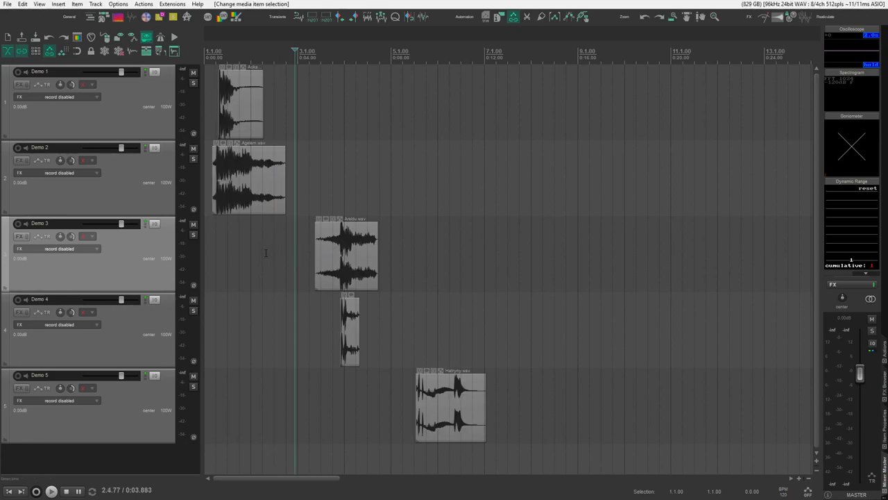
# Marquee-select the audio items on Demo 3 to Demo 5, then go to the tool table's Search box
pyautogui.moveTo(326, 118); pyautogui.dragTo(254, 176)
pyautogui.moveTo(404, 206); pyautogui.dragTo(350, 305)
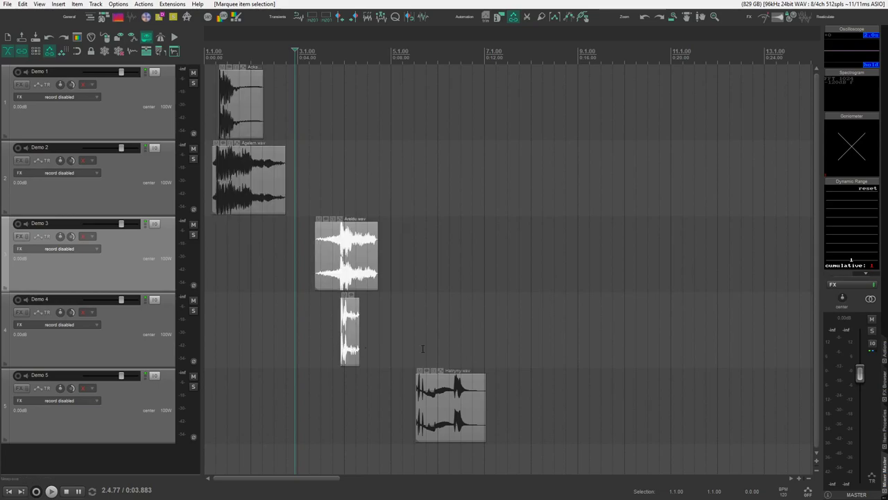
pyautogui.moveTo(465, 342); pyautogui.dragTo(428, 405)
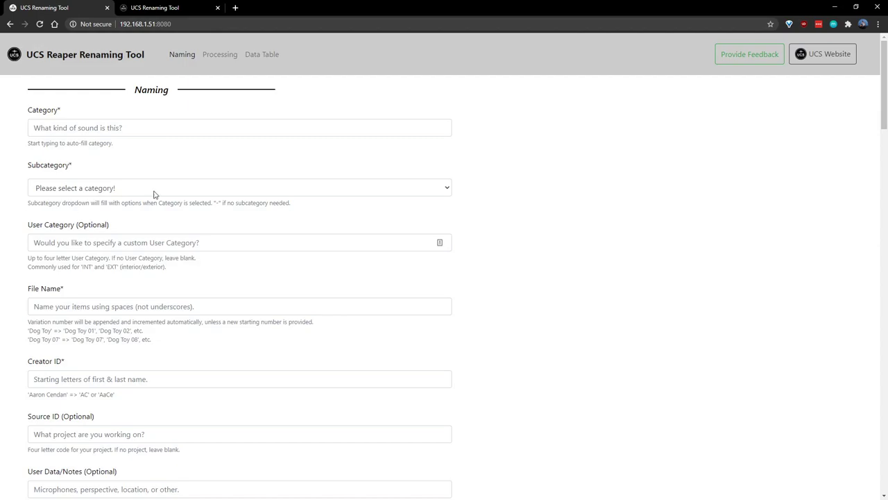
pyautogui.scroll(-8, 224, 202)
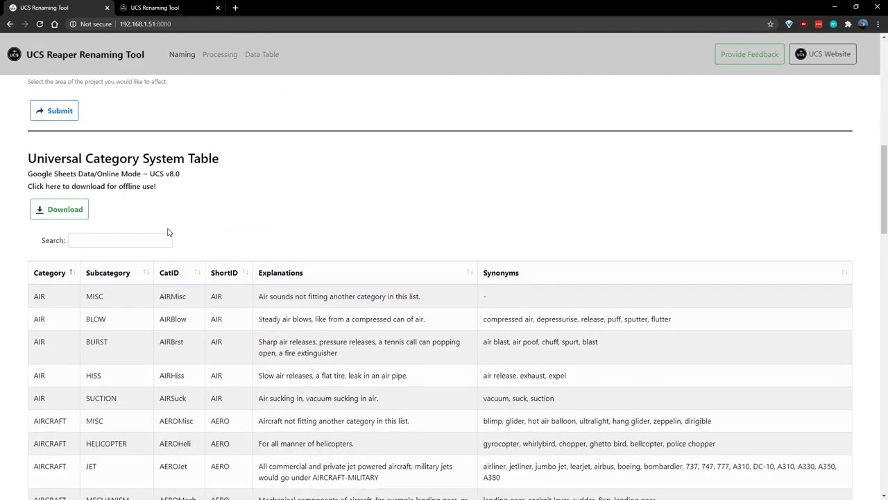
pyautogui.click(167, 239)
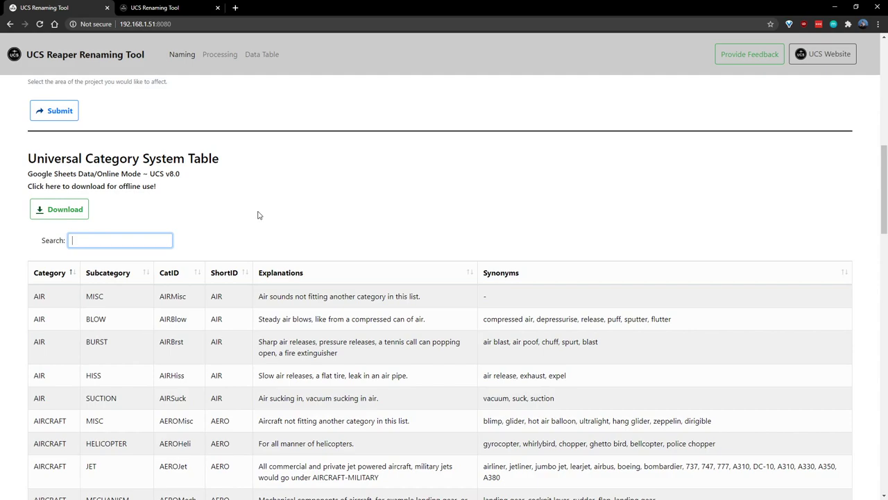
# Search the category table for 'glitch' and briefly highlight the resulting UIGlitch CatID
pyautogui.write('glitch')
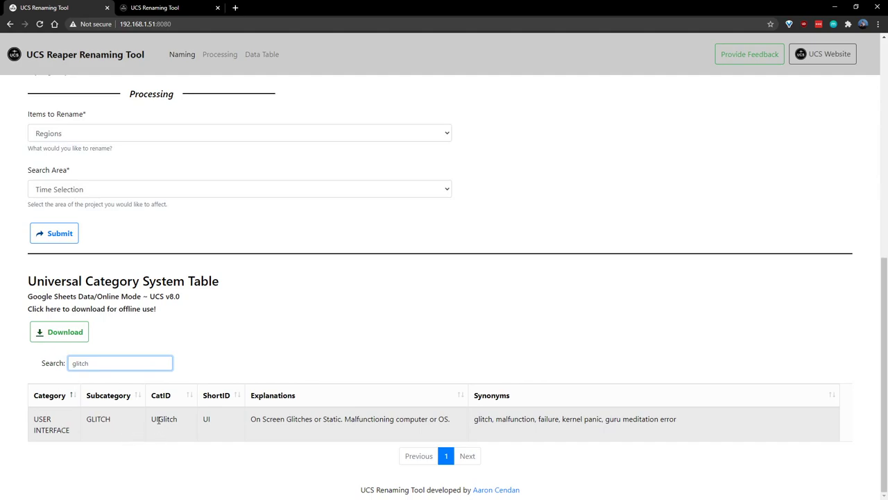
pyautogui.moveTo(150, 420); pyautogui.dragTo(181, 423)
pyautogui.click(152, 455)
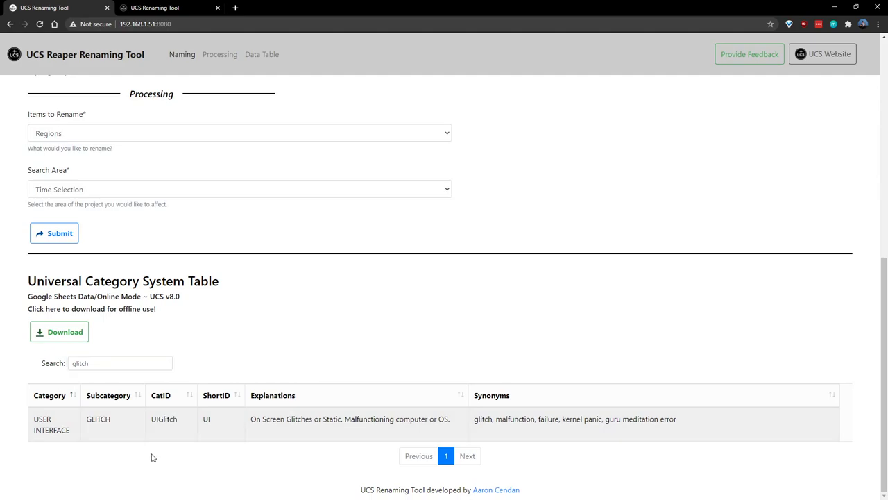
# Set the Category to USER INTERFACE by typing 'user interface' and picking the autocomplete match
pyautogui.scroll(5, 126, 402)
pyautogui.scroll(1, 123, 381)
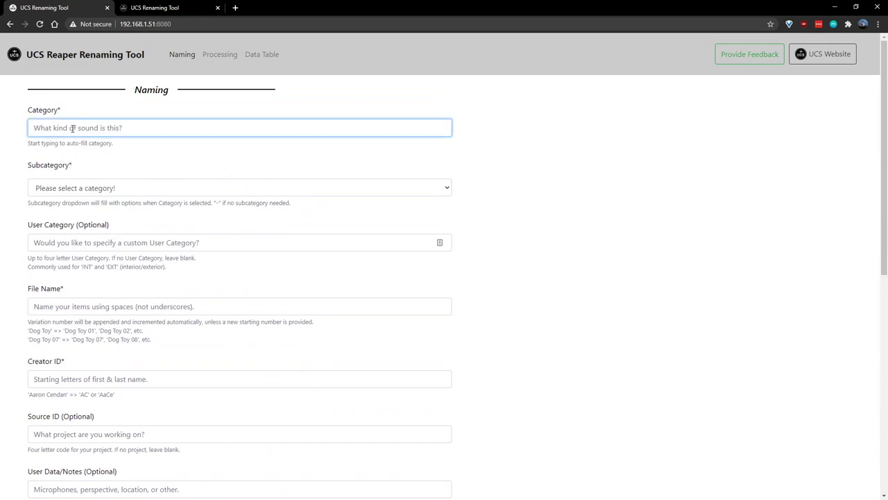
pyautogui.write('us')
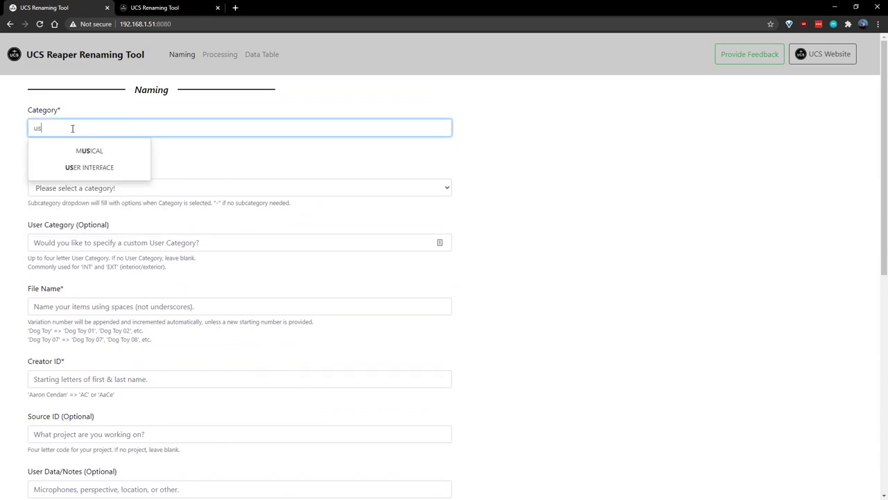
pyautogui.write('er interface')
pyautogui.click(90, 151)
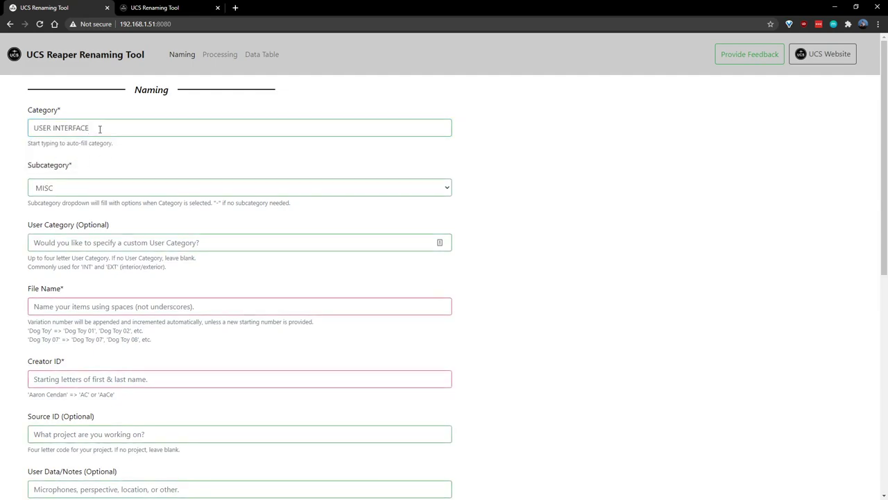
# Choose GLITCH as the Subcategory, leaving the optional user category empty
pyautogui.click(81, 192)
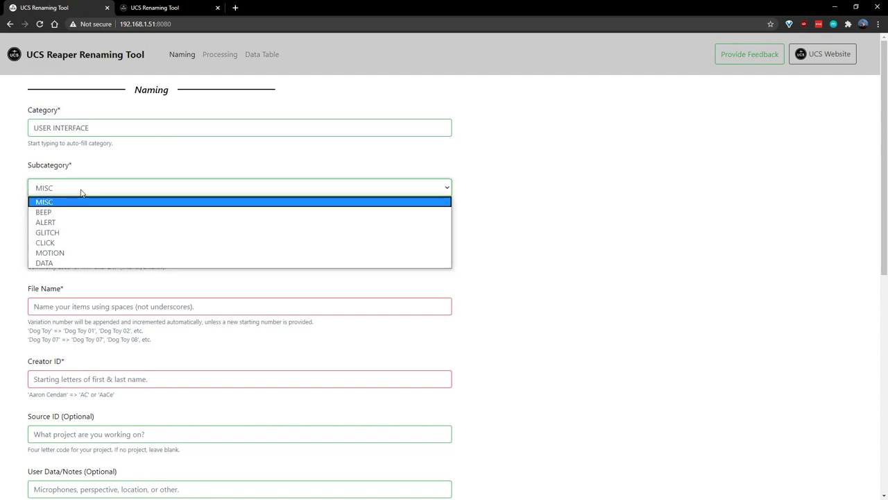
pyautogui.click(78, 235)
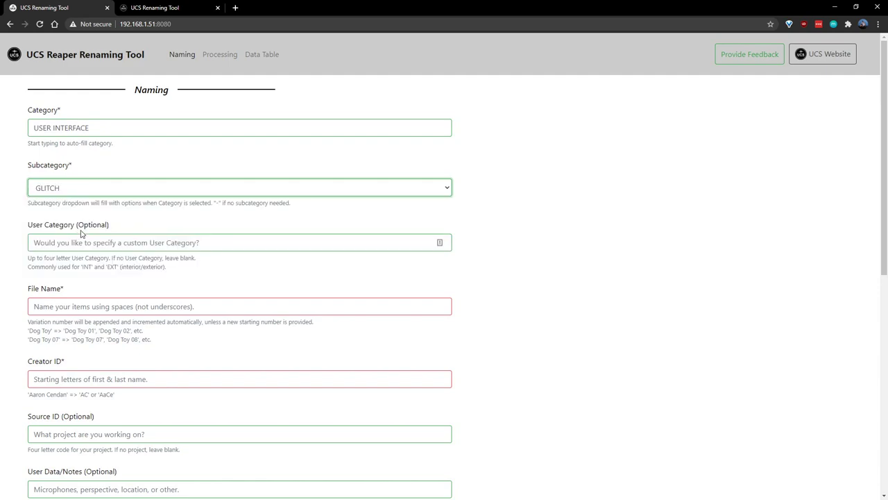
pyautogui.scroll(-1, 104, 219)
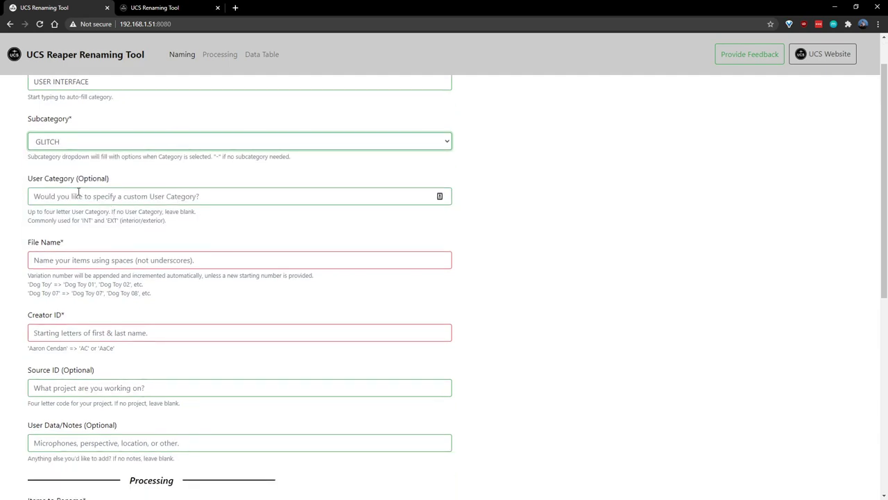
pyautogui.click(81, 195)
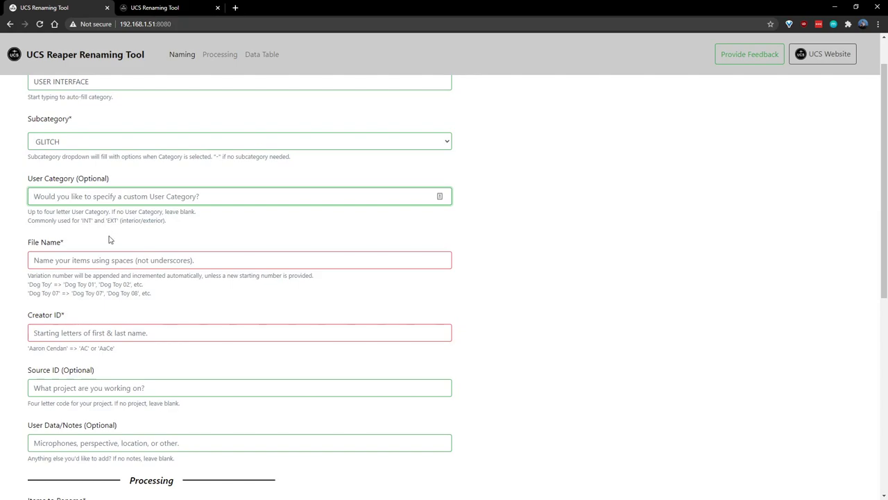
pyautogui.scroll(-1, 112, 240)
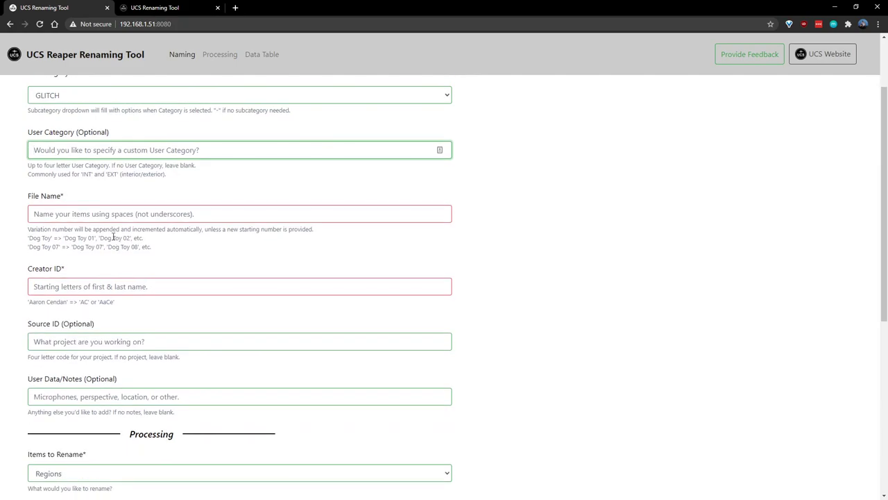
# Enter the File Name 'Warp Scifi Alien Starship 10'
pyautogui.click(113, 222)
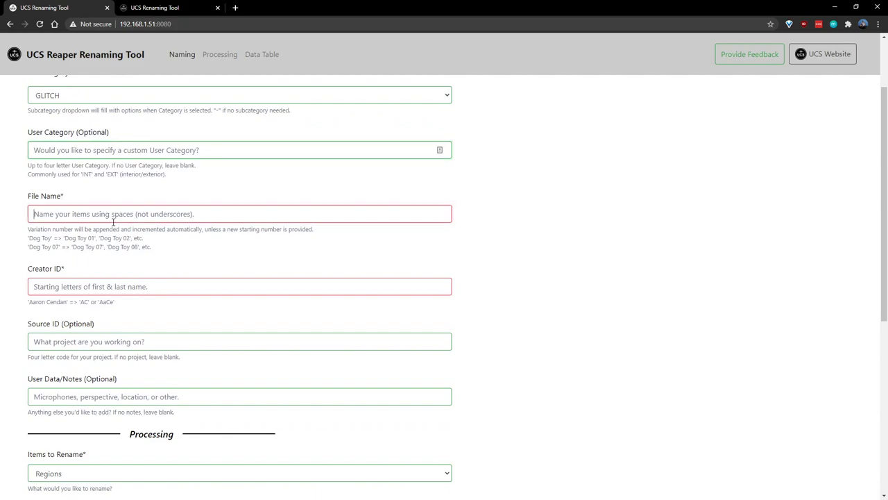
pyautogui.write('W')
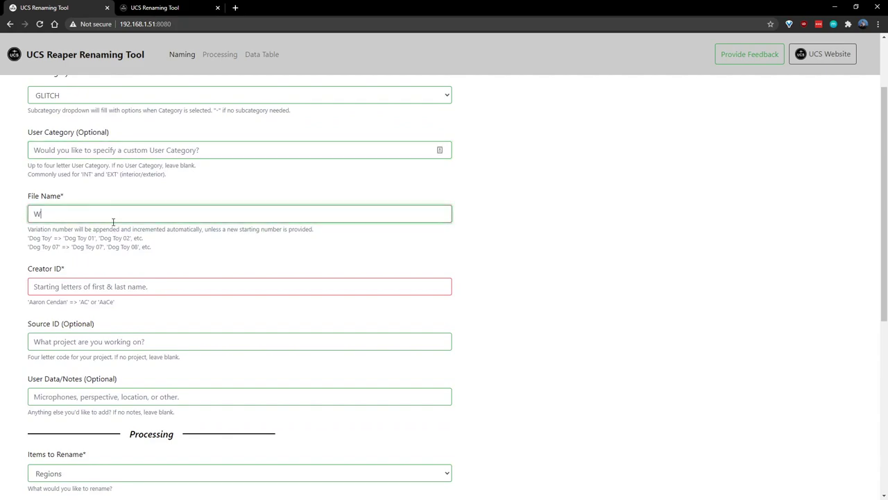
pyautogui.write('arp Scifi Alien Starship')
pyautogui.click(167, 249)
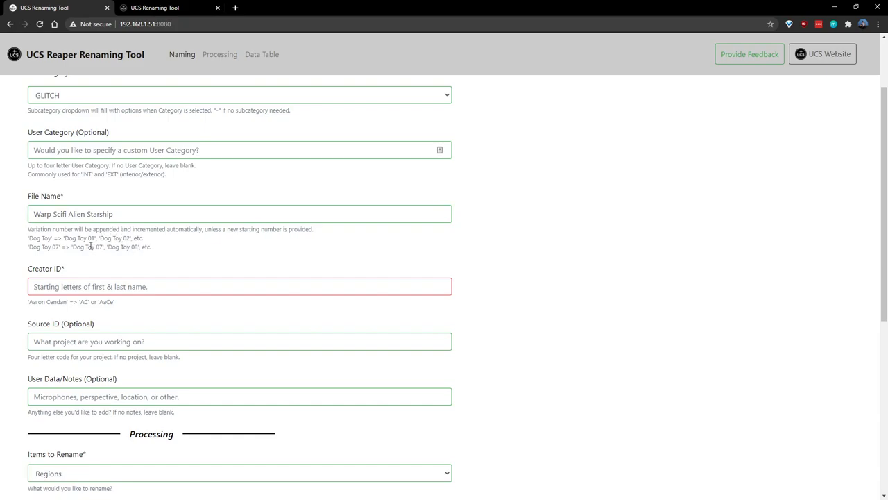
pyautogui.click(147, 211)
pyautogui.write('10')
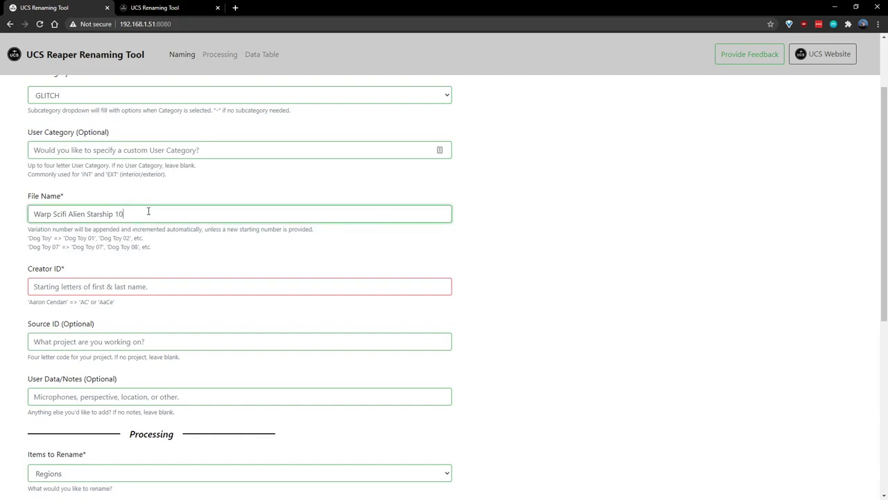
pyautogui.click(159, 238)
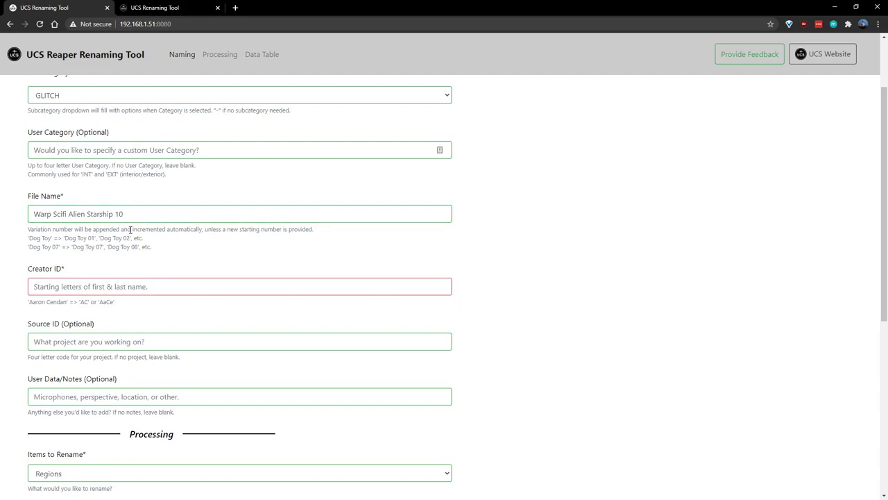
pyautogui.scroll(-1, 136, 232)
# Enter the creator's initials as the Creator ID
pyautogui.click(91, 240)
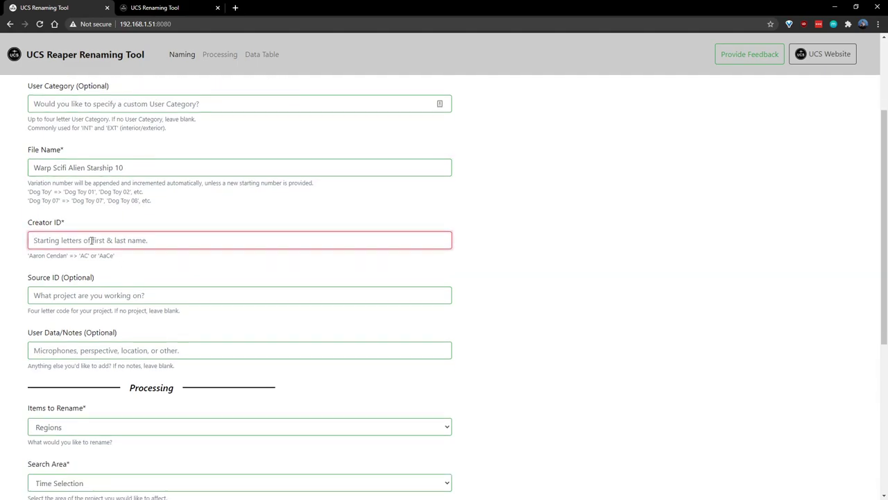
pyautogui.write('AACE')
pyautogui.click(109, 268)
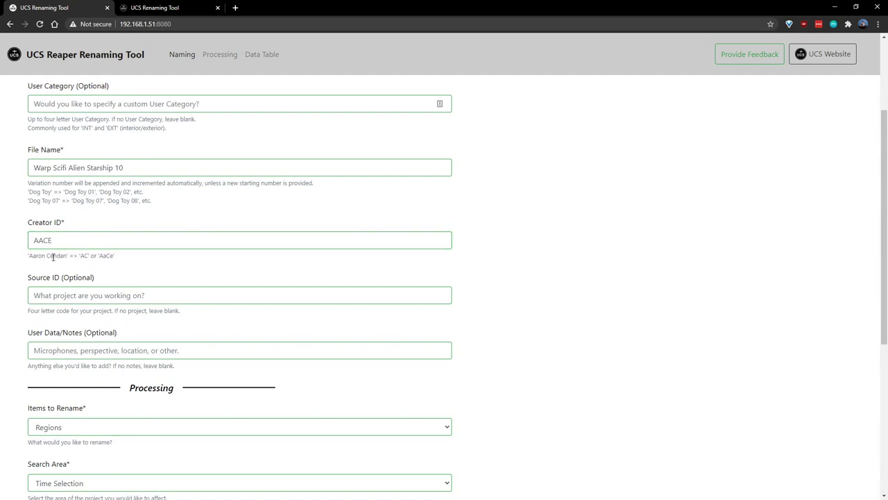
pyautogui.scroll(-2, 132, 280)
# Enter ALIN as the Source ID and leave the User Data/Notes field blank
pyautogui.click(70, 203)
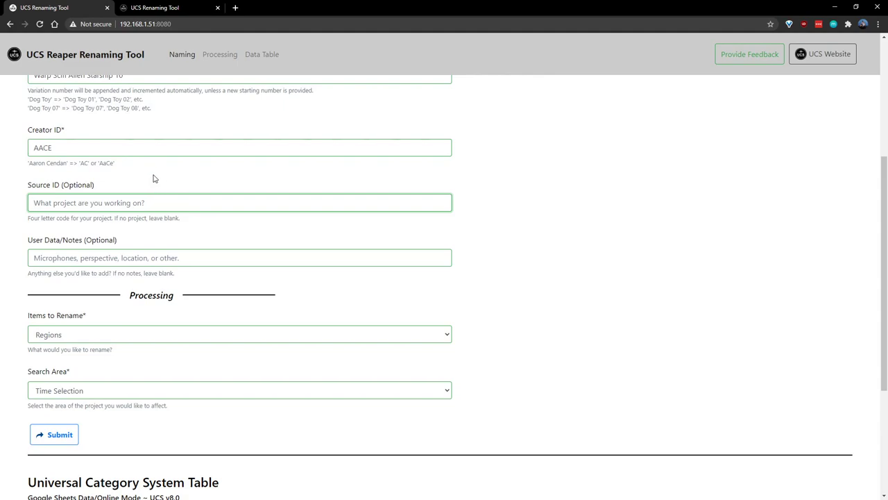
pyautogui.write('AL')
pyautogui.press('BackSpace')
pyautogui.press('BackSpace')
pyautogui.write('AL')
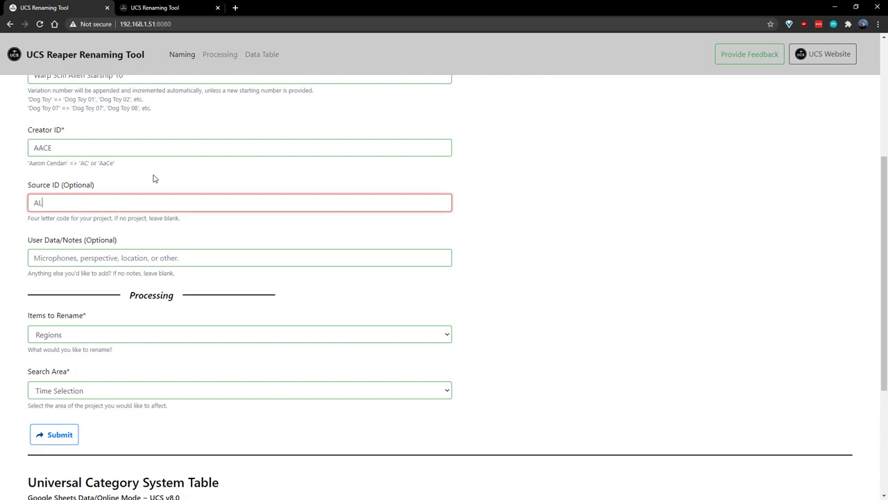
pyautogui.write('IN')
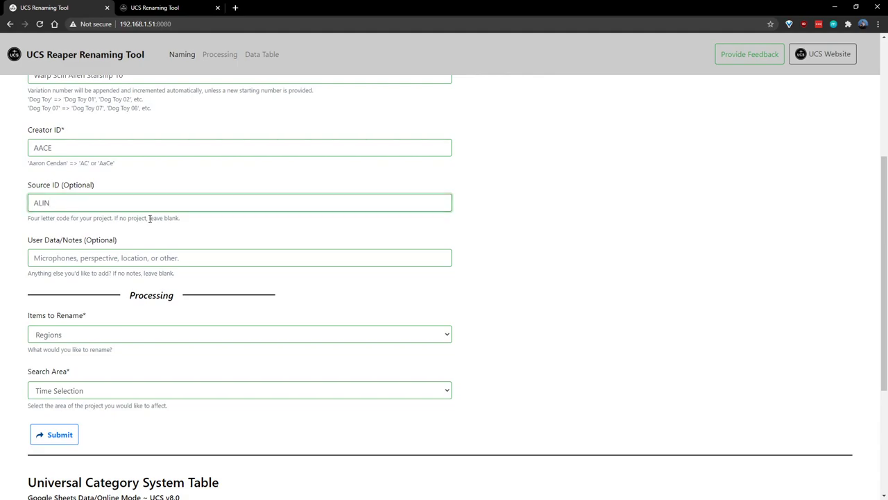
pyautogui.click(150, 219)
pyautogui.scroll(-2, 166, 239)
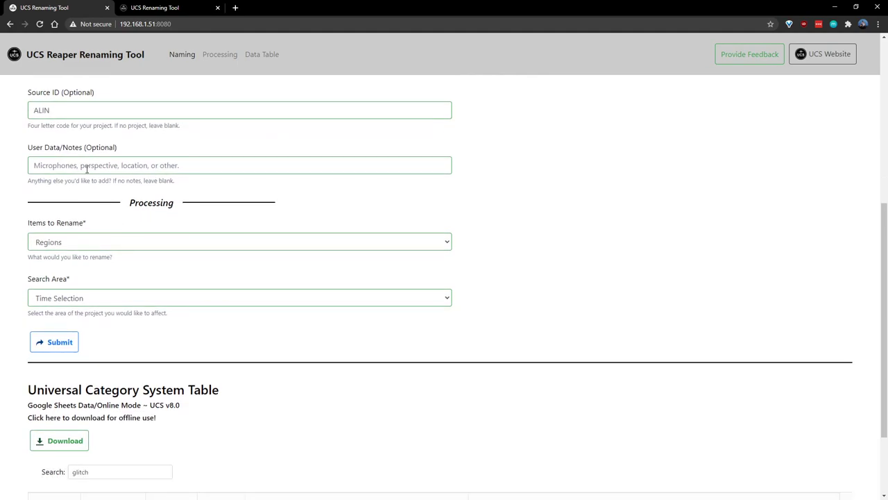
pyautogui.click(87, 168)
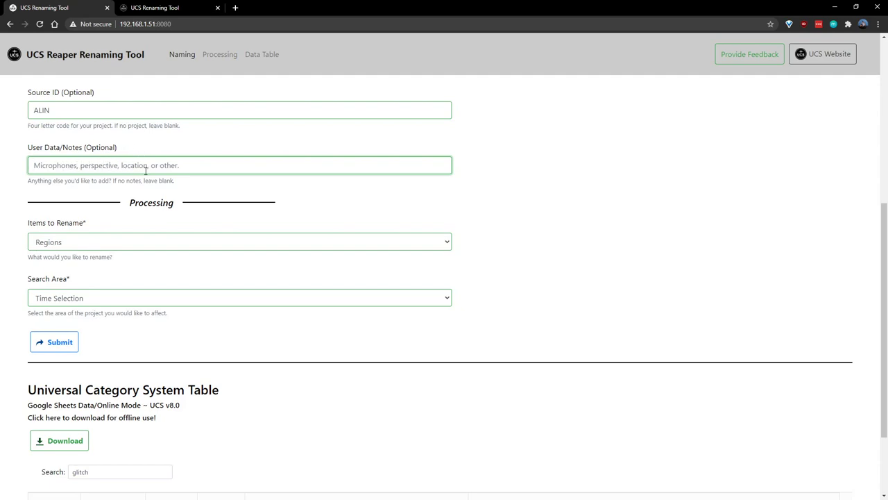
pyautogui.click(216, 203)
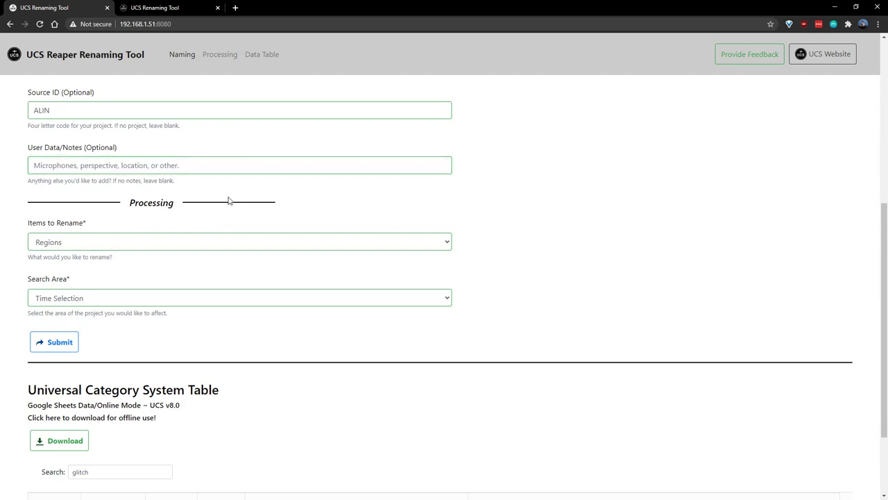
# Restore down Chrome and set Items to Rename to Tracks with Search Area on Selected Tracks
pyautogui.click(856, 7)
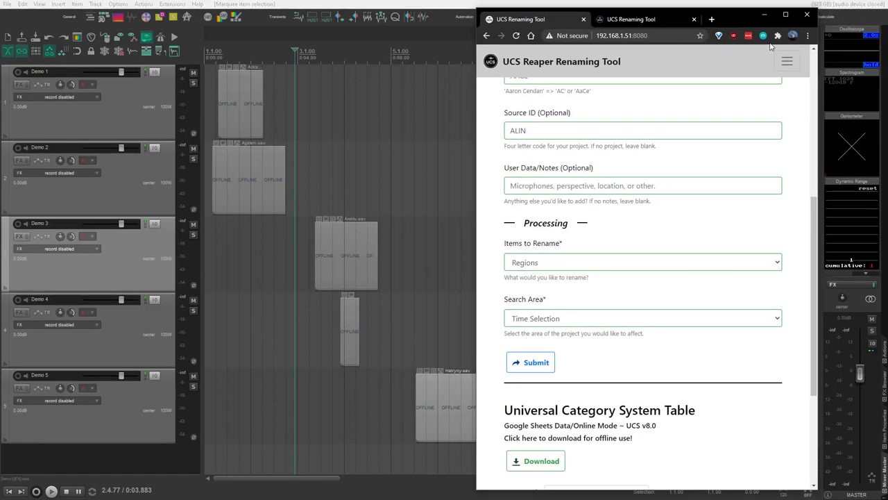
pyautogui.scroll(-1, 593, 246)
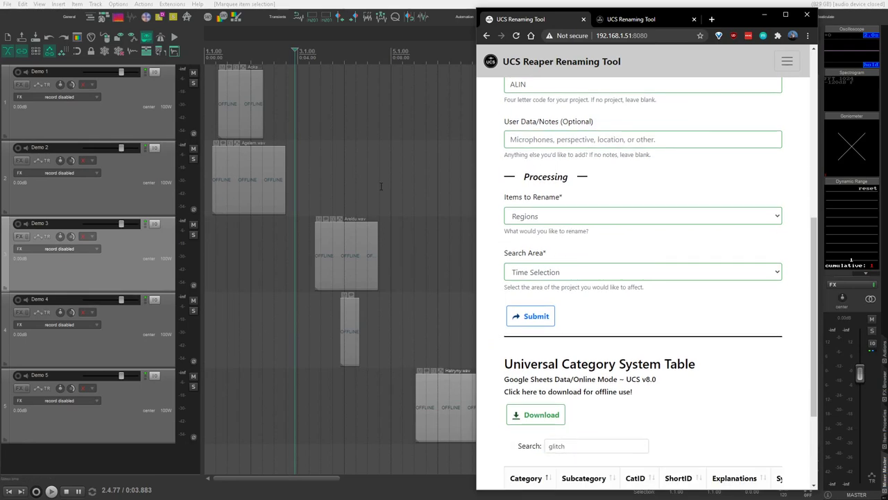
pyautogui.click(538, 218)
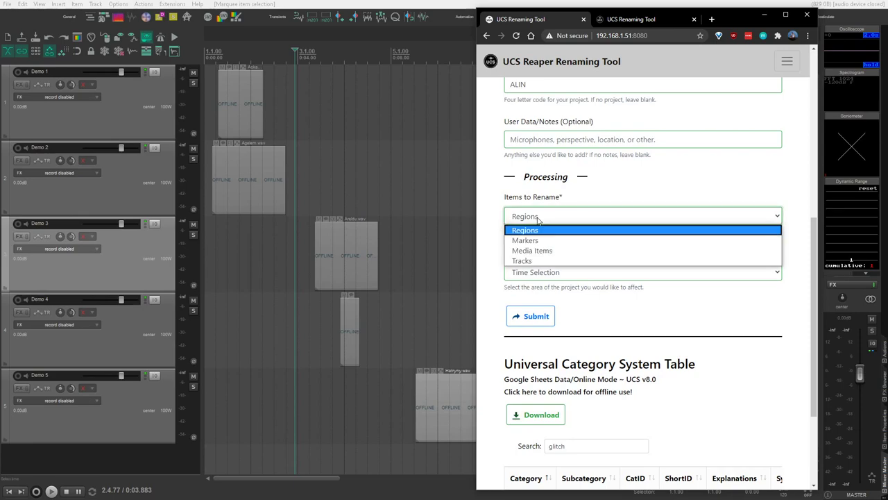
pyautogui.click(541, 261)
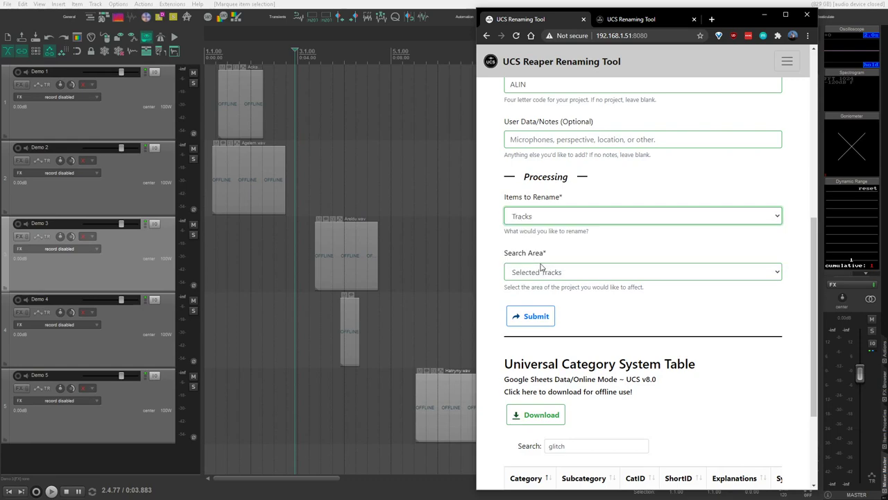
pyautogui.click(552, 273)
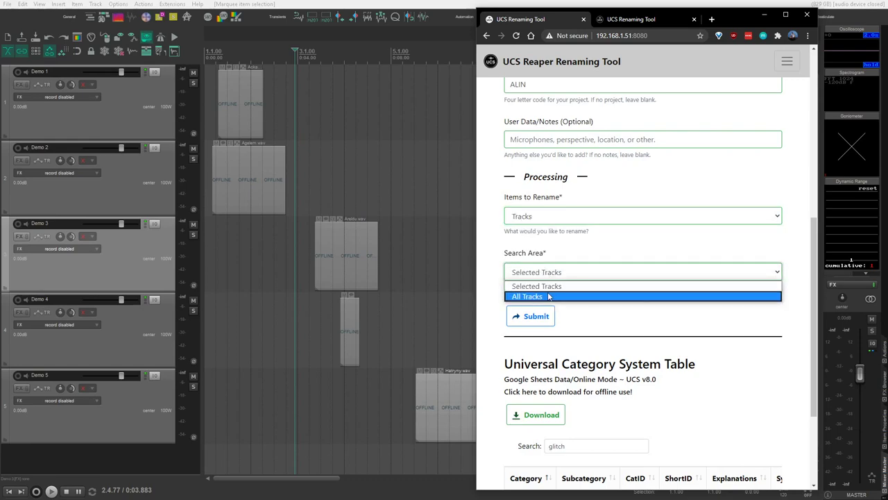
pyautogui.click(551, 255)
# Select REAPER tracks 3–5 and submit the form, renaming them to UIGlitch_Warp Scifi names
pyautogui.click(139, 261)
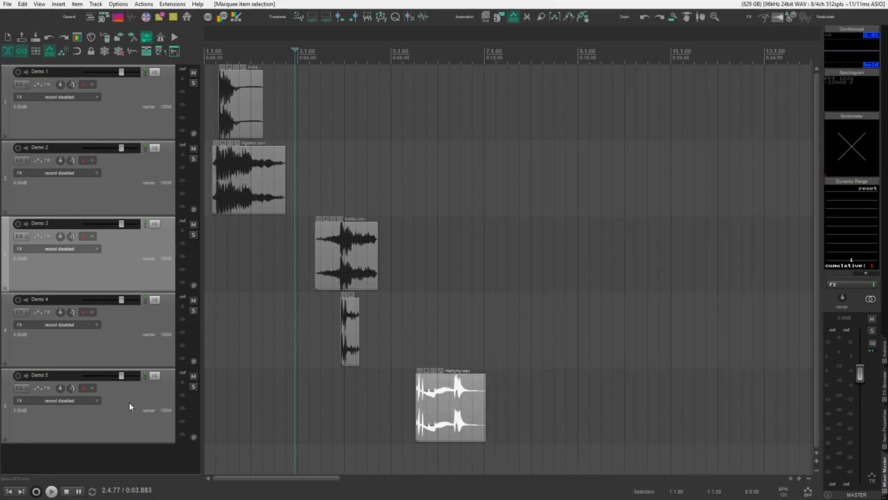
pyautogui.keyDown('shift'); pyautogui.click(135, 409); pyautogui.keyUp('shift')
pyautogui.hotkey('alt', 'Tab')
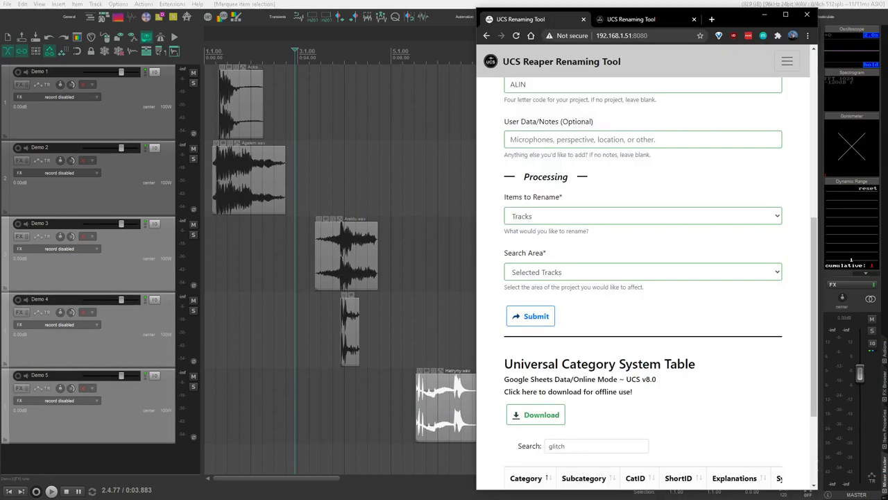
pyautogui.click(543, 322)
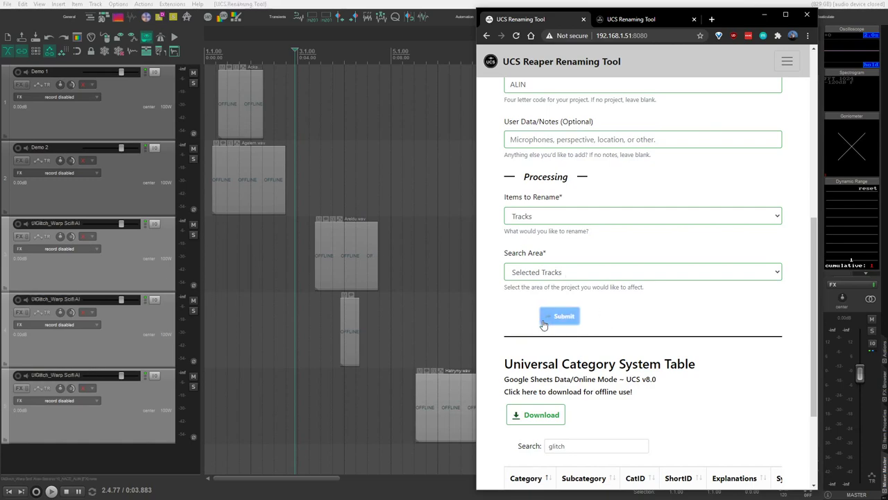
pyautogui.click(139, 319)
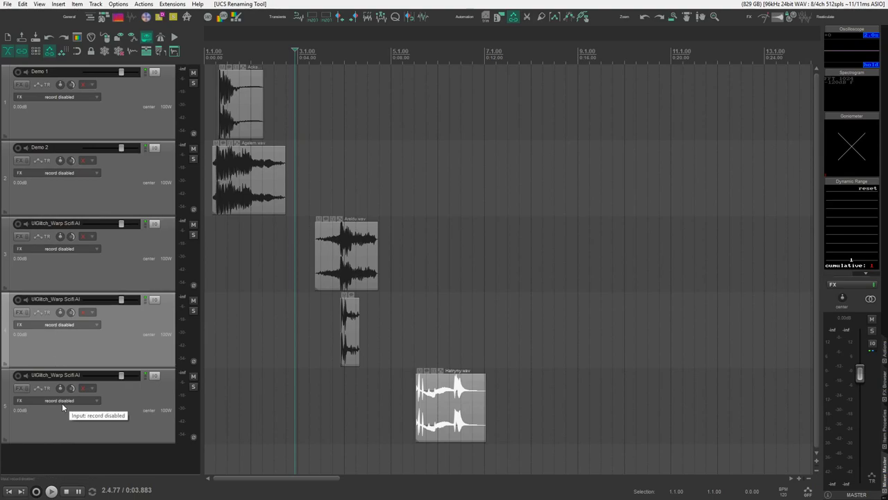
# Open a taller Track Manager and check the renamed Alien Starship 10–12 tracks against the form
pyautogui.click(39, 4)
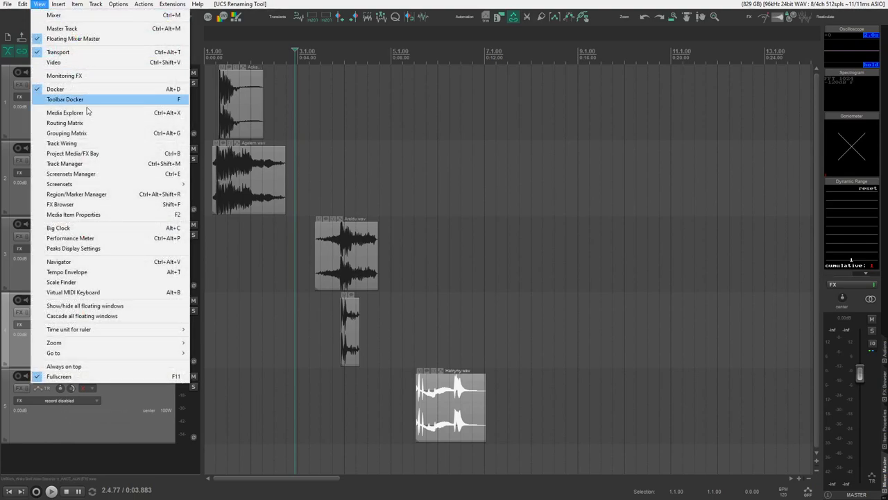
pyautogui.click(101, 166)
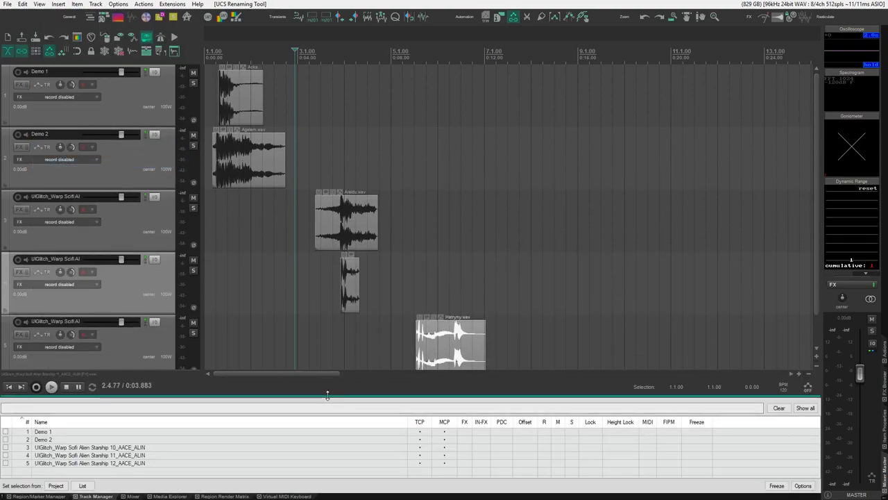
pyautogui.moveTo(327, 394); pyautogui.dragTo(327, 343)
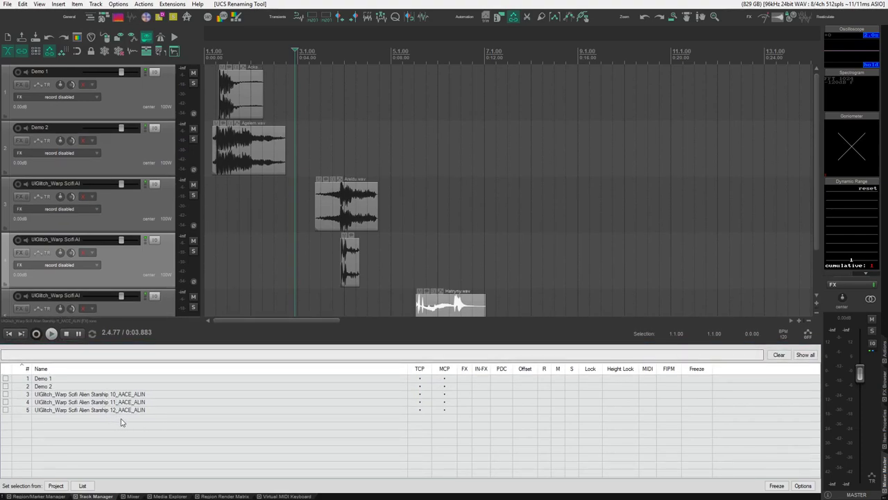
pyautogui.hotkey('alt', 'Tab')
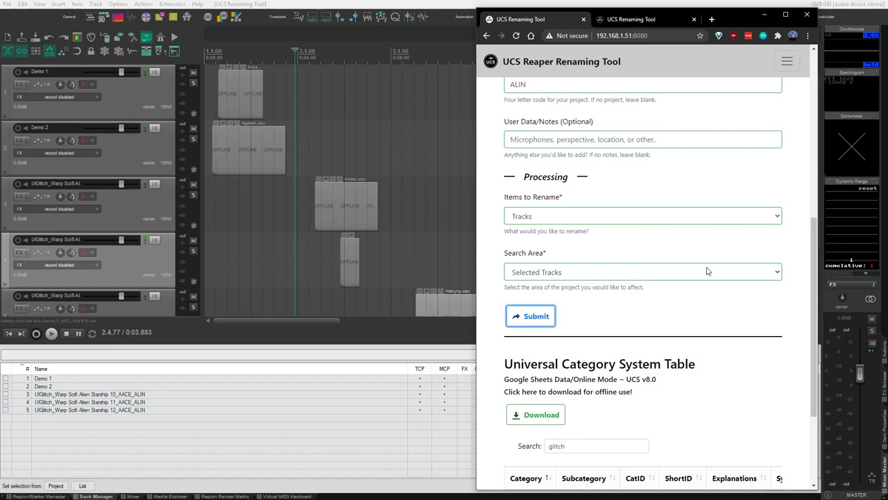
pyautogui.scroll(3, 634, 267)
pyautogui.scroll(2, 588, 228)
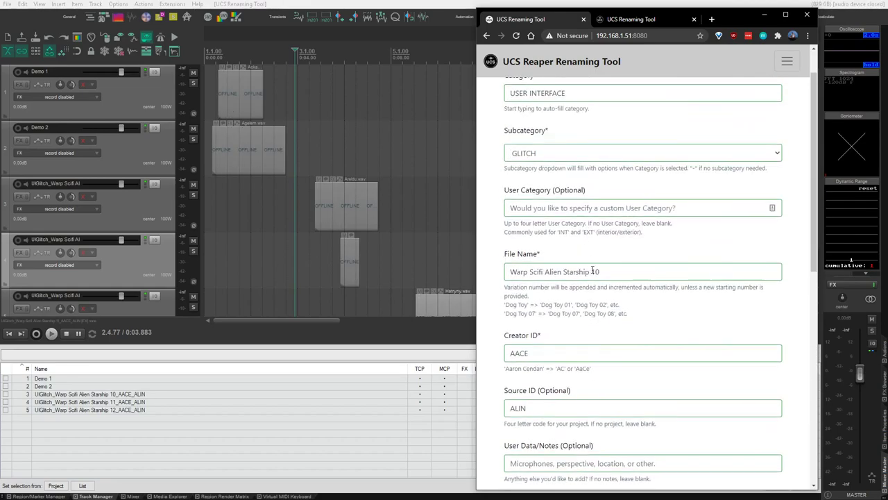
pyautogui.doubleClick(595, 271)
pyautogui.click(420, 287)
# Close the Track Manager and set a time selection from 3.1.04 to 5.1.40
pyautogui.click(420, 287)
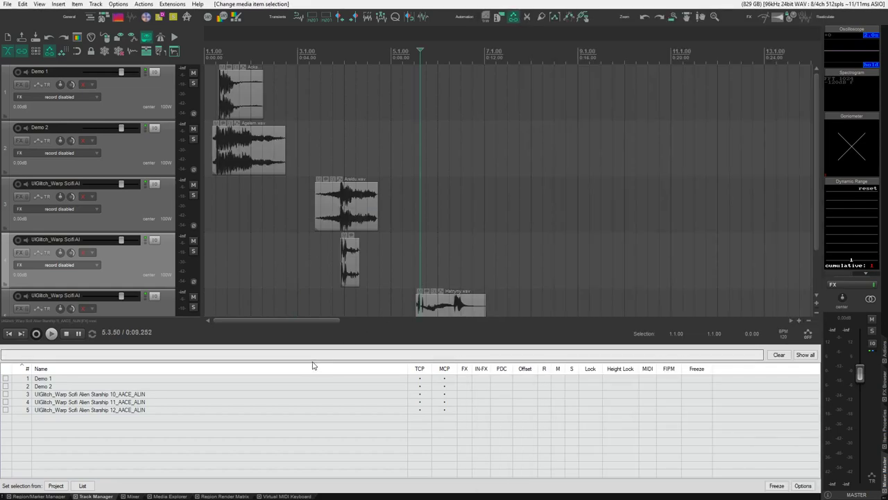
pyautogui.hotkey('alt', 'd')
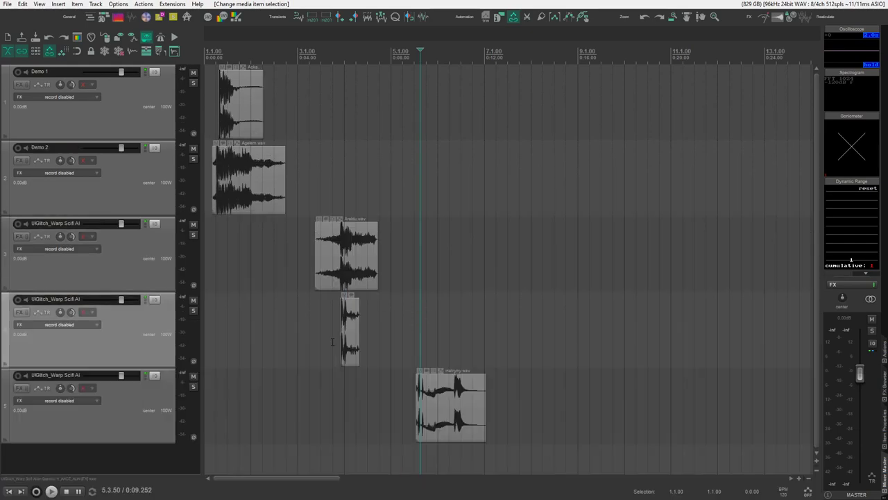
pyautogui.moveTo(401, 264); pyautogui.dragTo(393, 347)
pyautogui.click(487, 309)
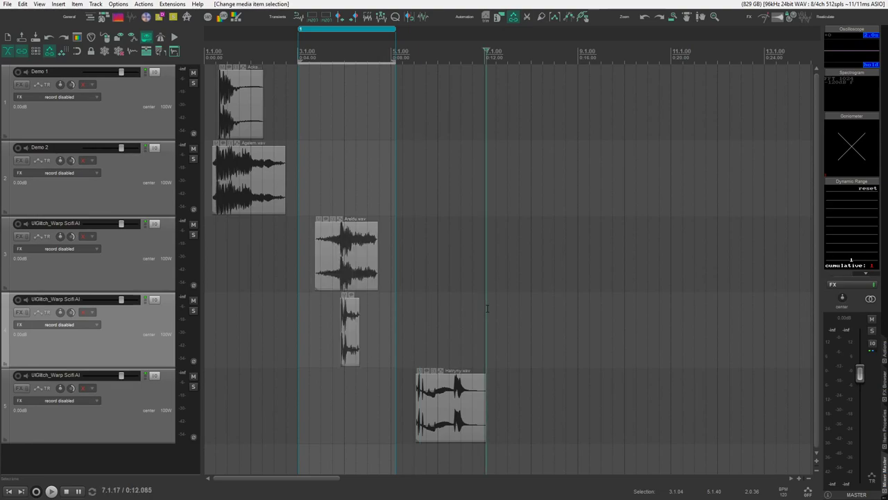